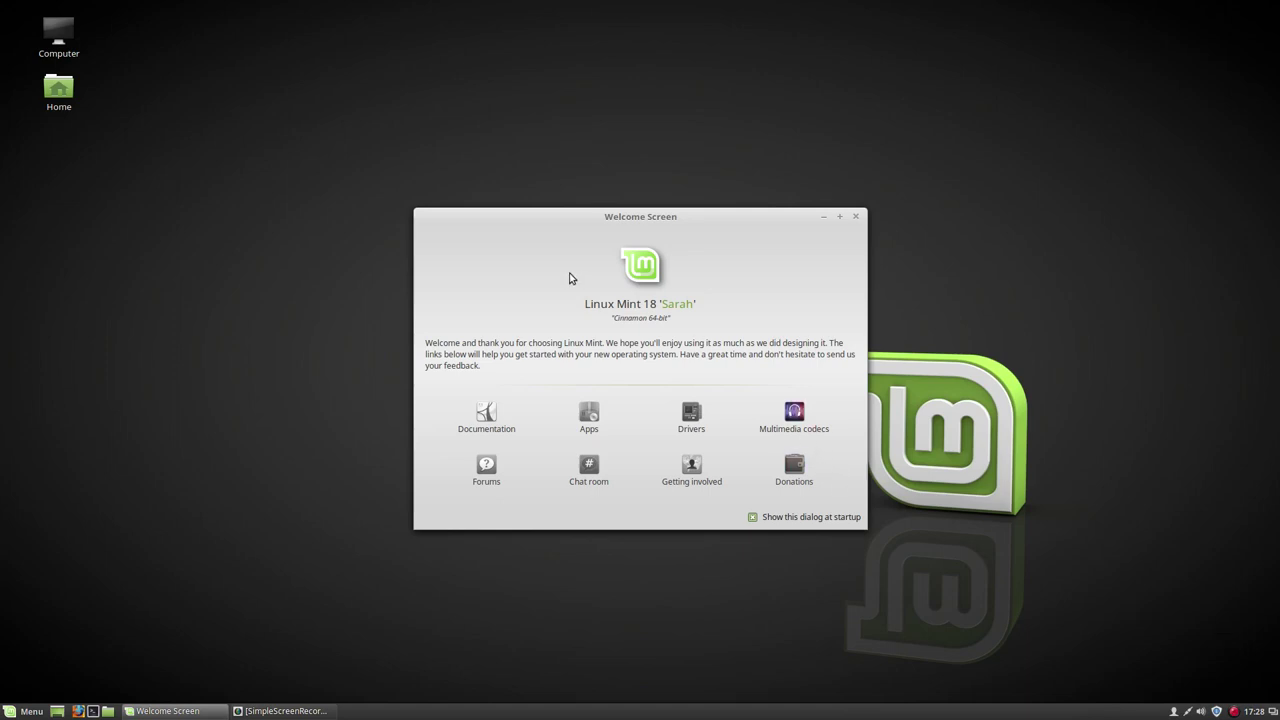
# Close the Welcome Screen and show the system information in a terminal with screenfetch.
pyautogui.click(855, 218)
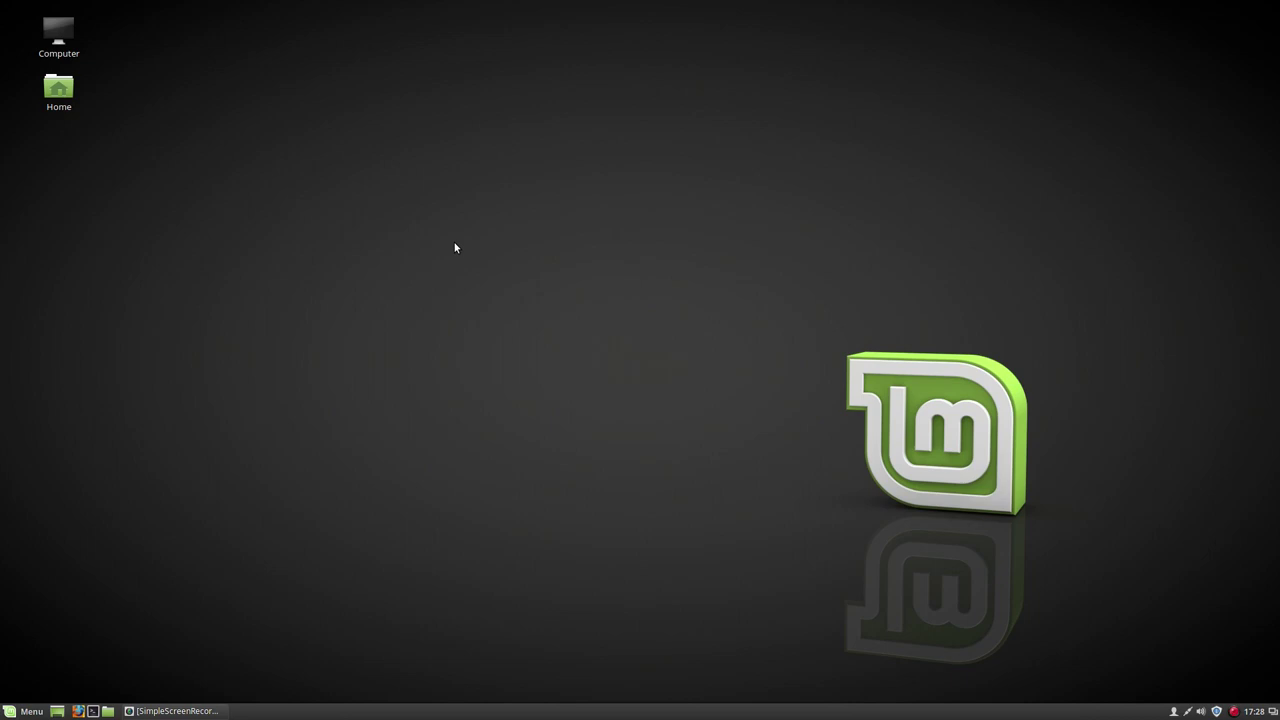
pyautogui.hotkey('ctrl', 'alt', 't')
pyautogui.write('screenfetch')
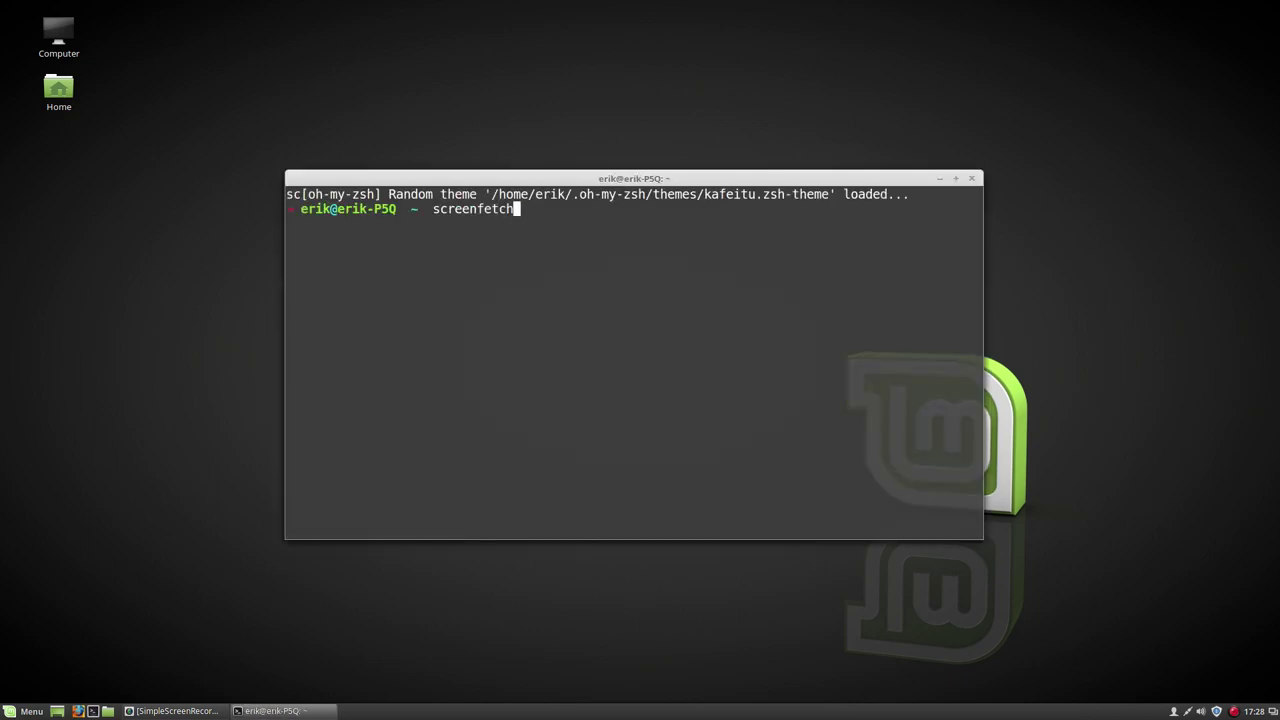
pyautogui.press('Return')
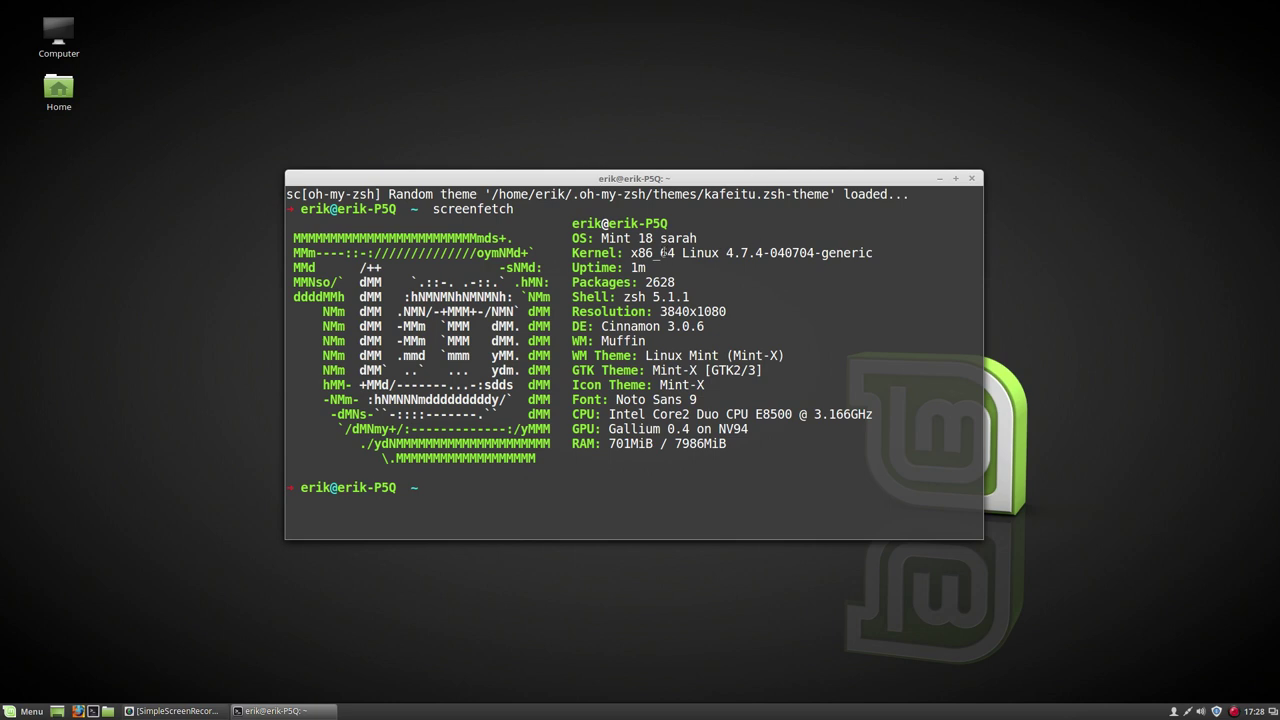
pyautogui.moveTo(726, 252); pyautogui.dragTo(762, 253)
pyautogui.click(970, 180)
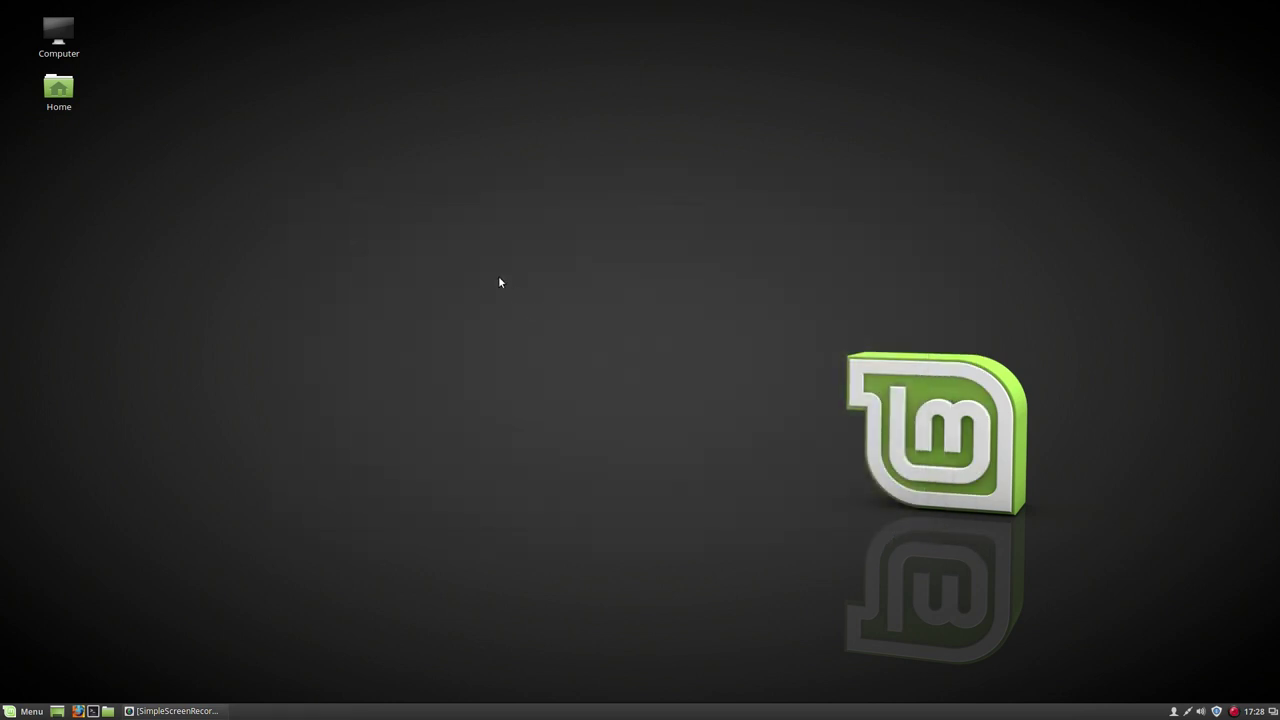
# Add Themes to the start menu's favorites as the first entry and open the Themes settings.
pyautogui.click(24, 704)
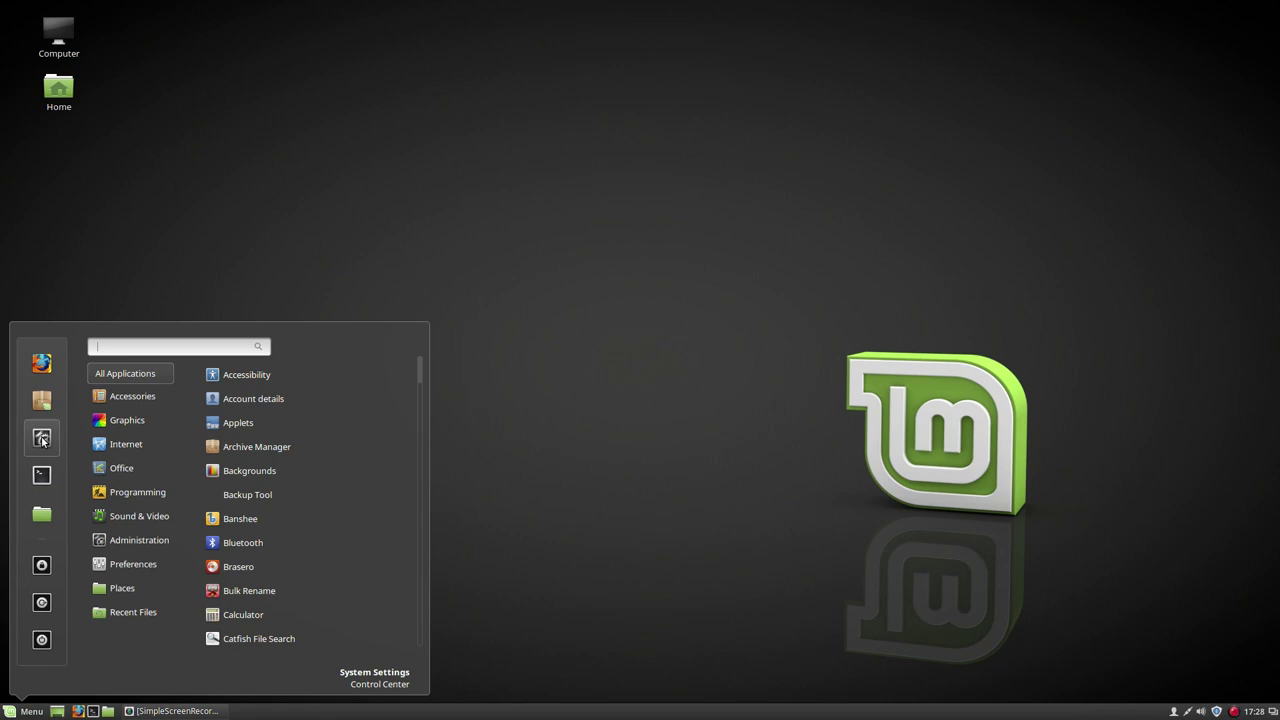
pyautogui.moveTo(140, 564)
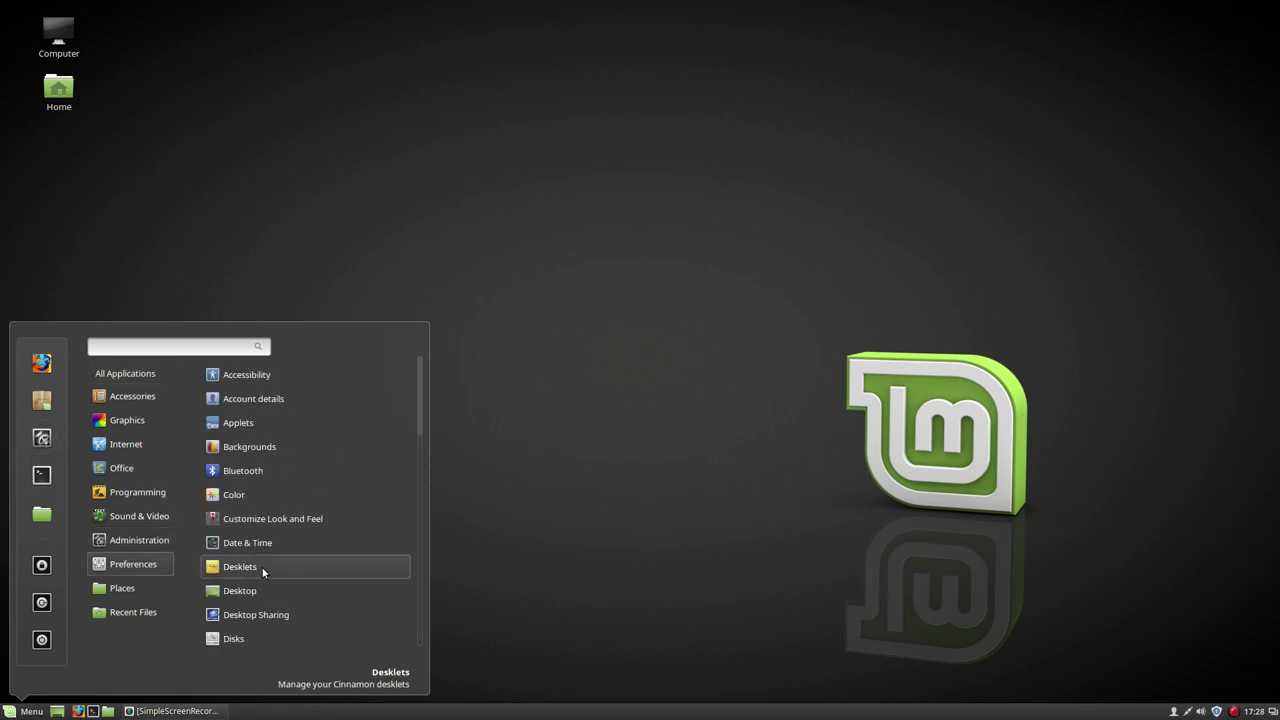
pyautogui.scroll(-5, 255, 610)
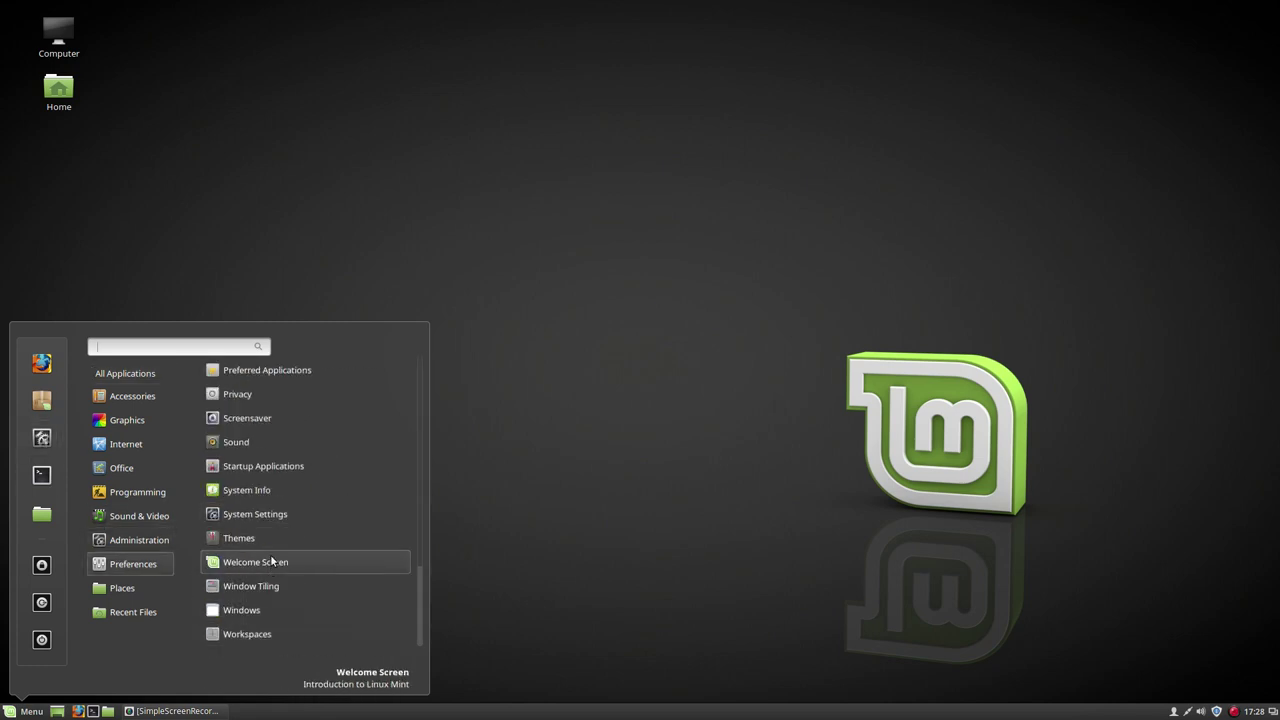
pyautogui.rightClick(277, 542)
pyautogui.click(257, 600)
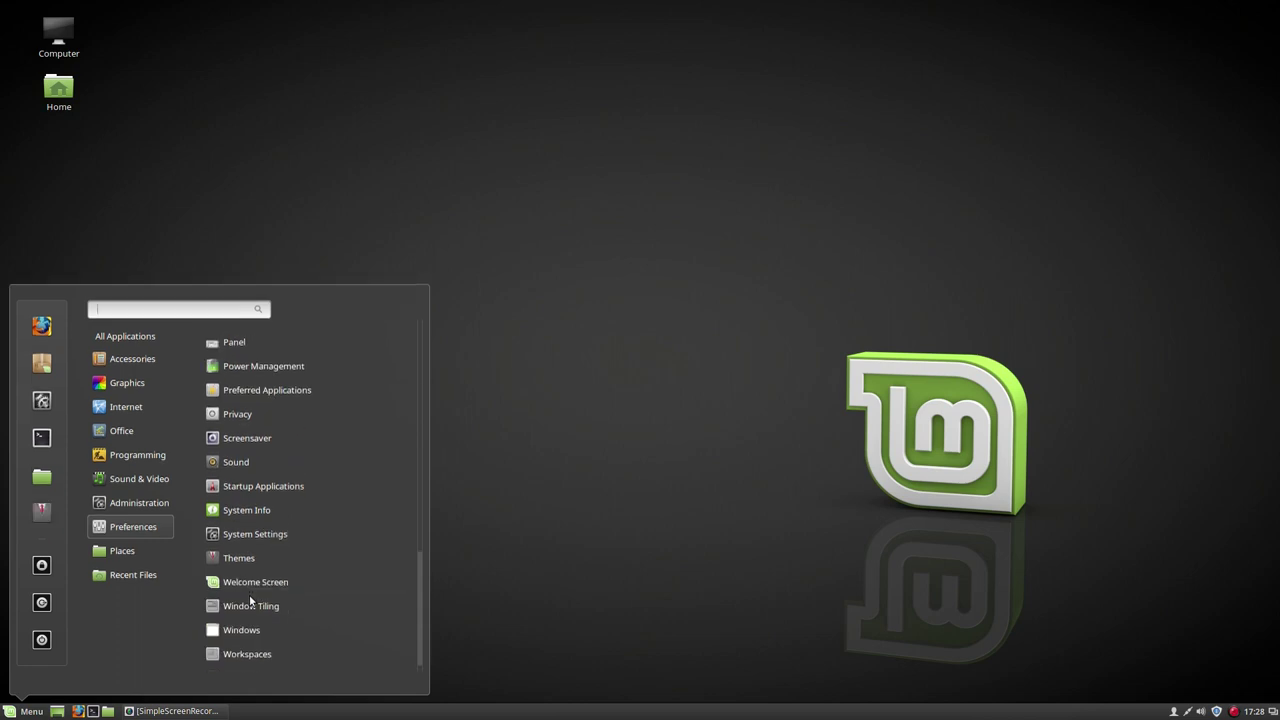
pyautogui.moveTo(49, 523); pyautogui.dragTo(44, 295)
pyautogui.click(688, 301)
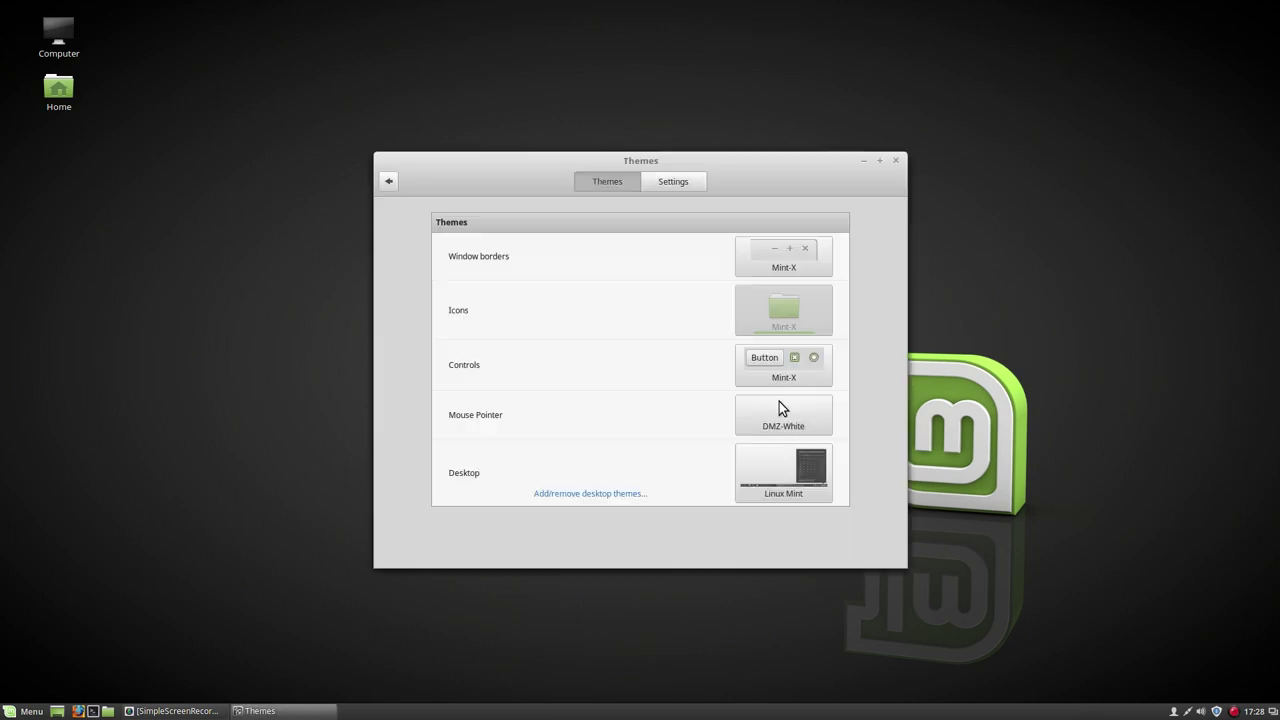
# Set the window borders theme to Mint-Y-Dark and the icon theme to Sardi Mono Numix Colora.
pyautogui.click(795, 265)
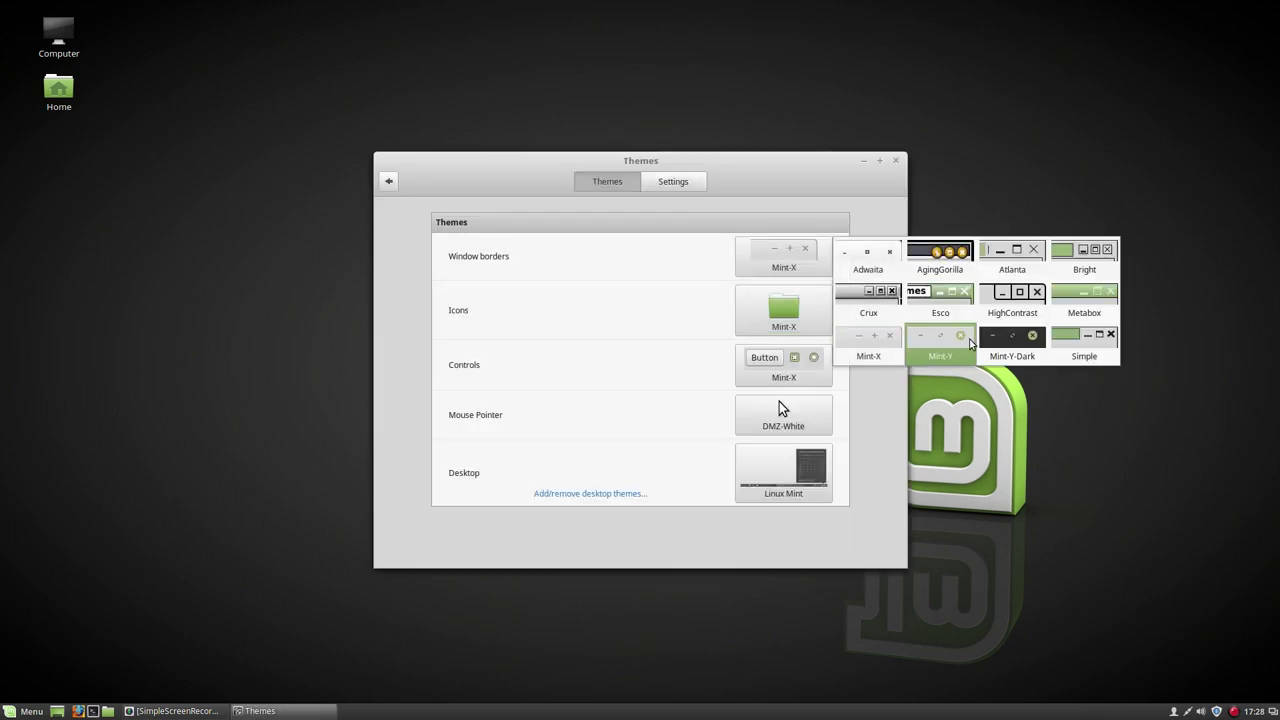
pyautogui.click(1012, 340)
pyautogui.click(783, 320)
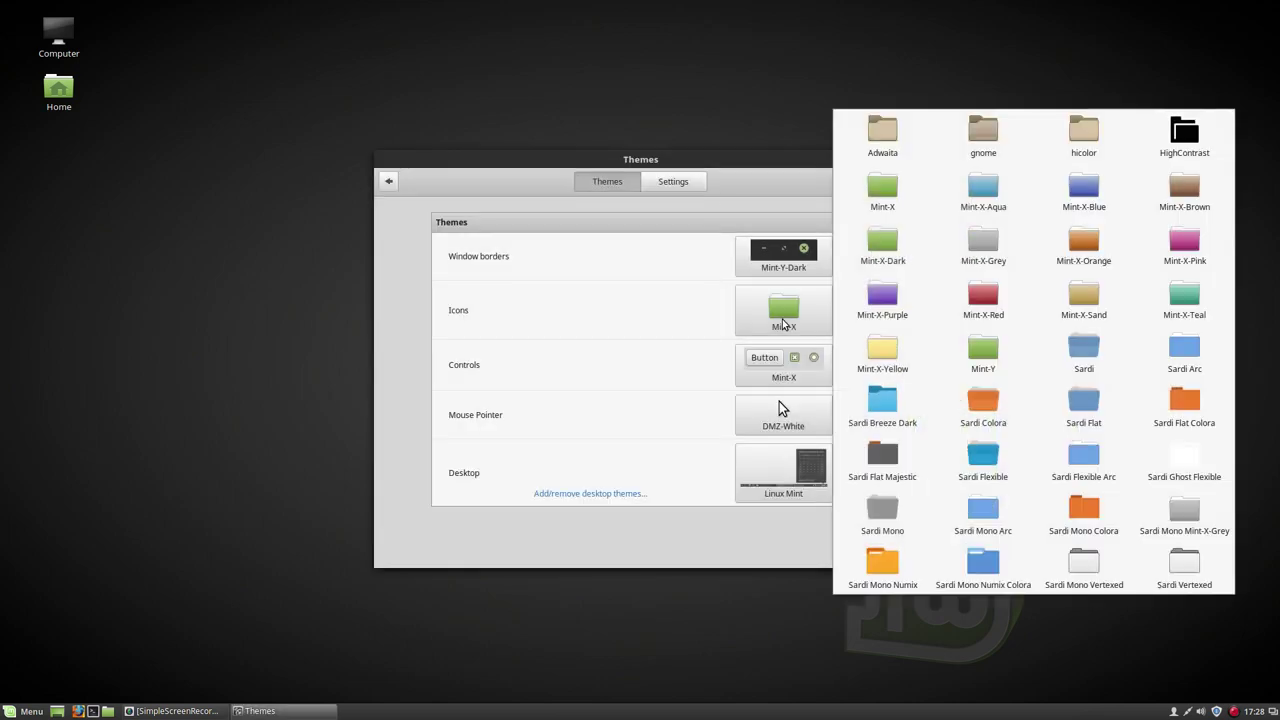
pyautogui.click(984, 568)
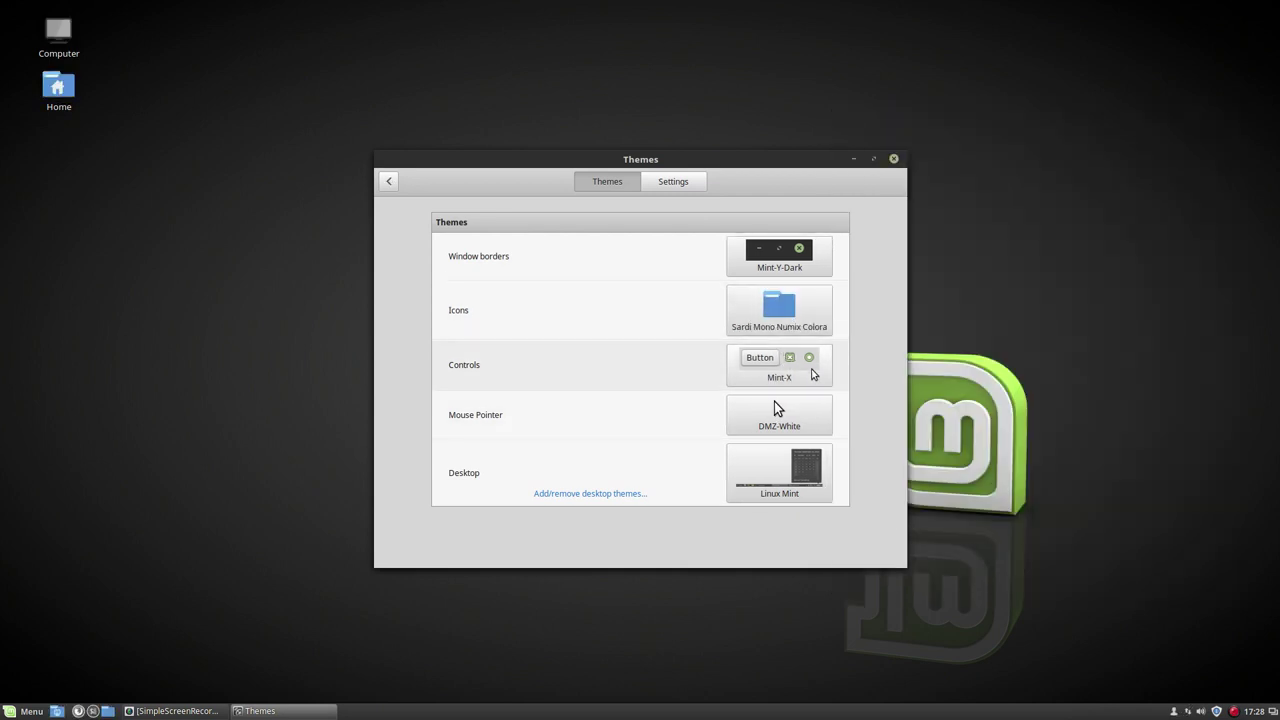
# Set both the controls and desktop themes to Mint-Y-Dark and close the Themes settings.
pyautogui.click(812, 373)
pyautogui.click(1058, 427)
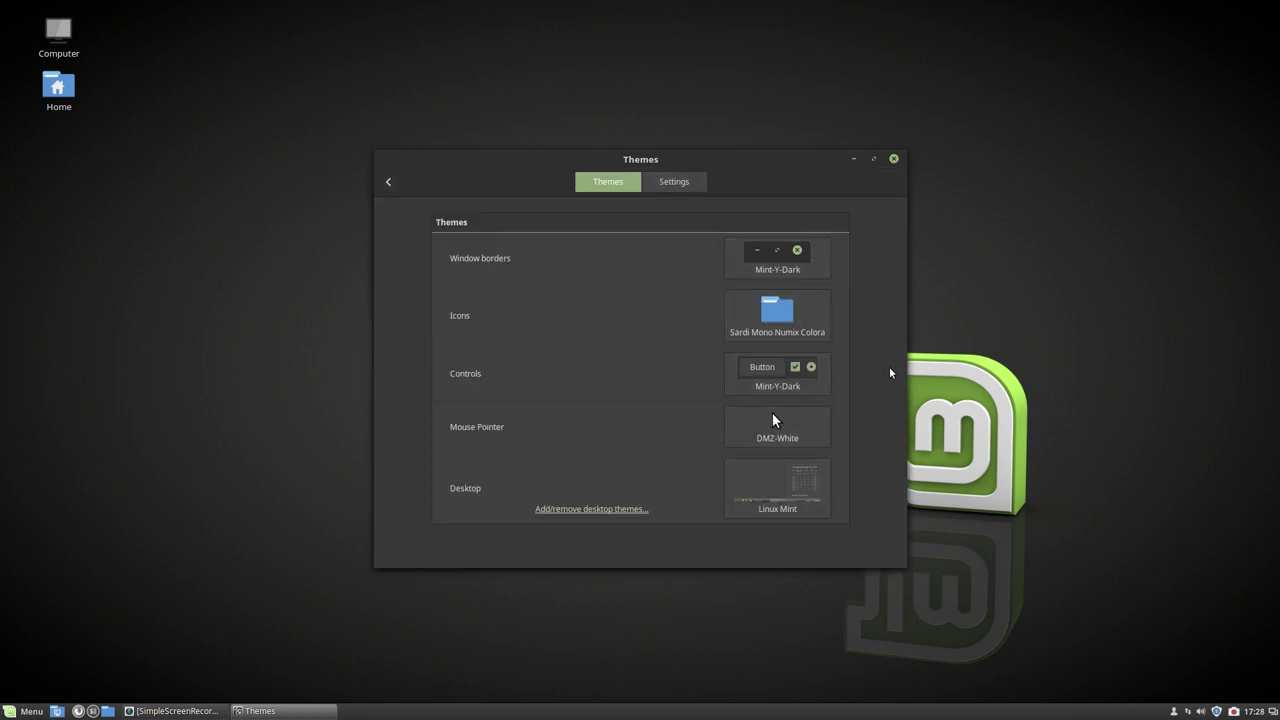
pyautogui.click(781, 497)
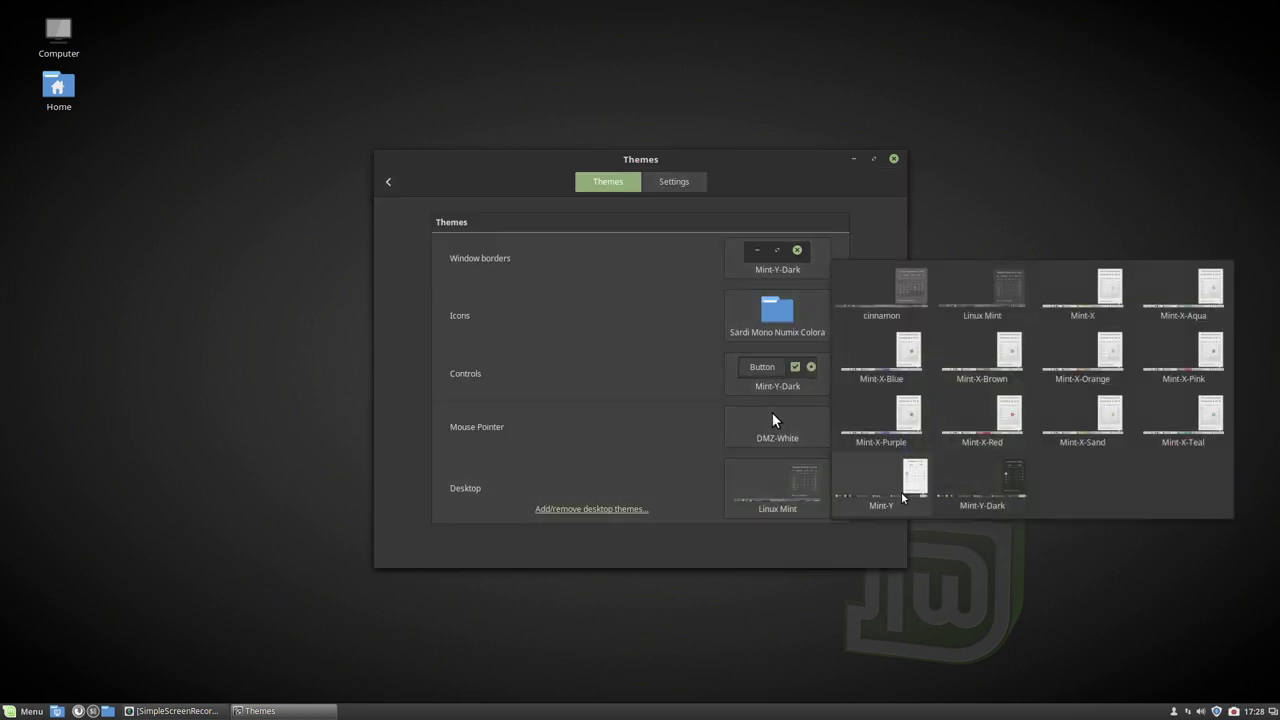
pyautogui.click(982, 484)
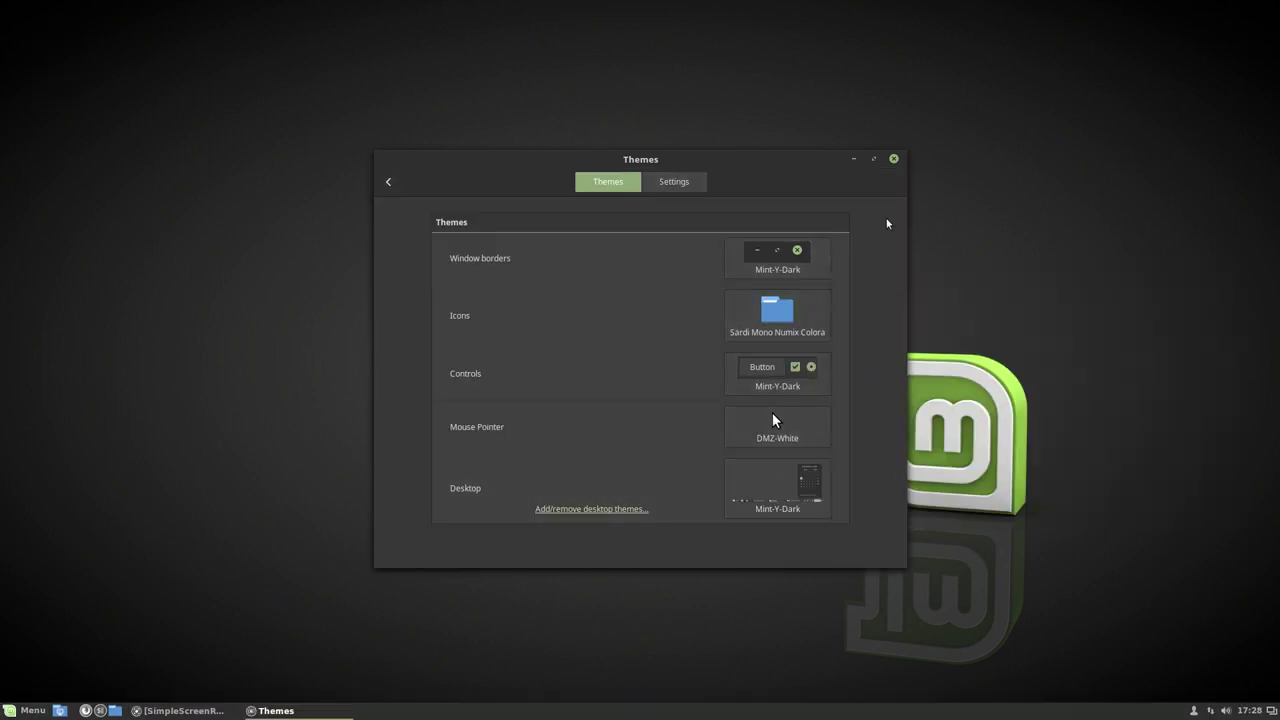
pyautogui.click(893, 160)
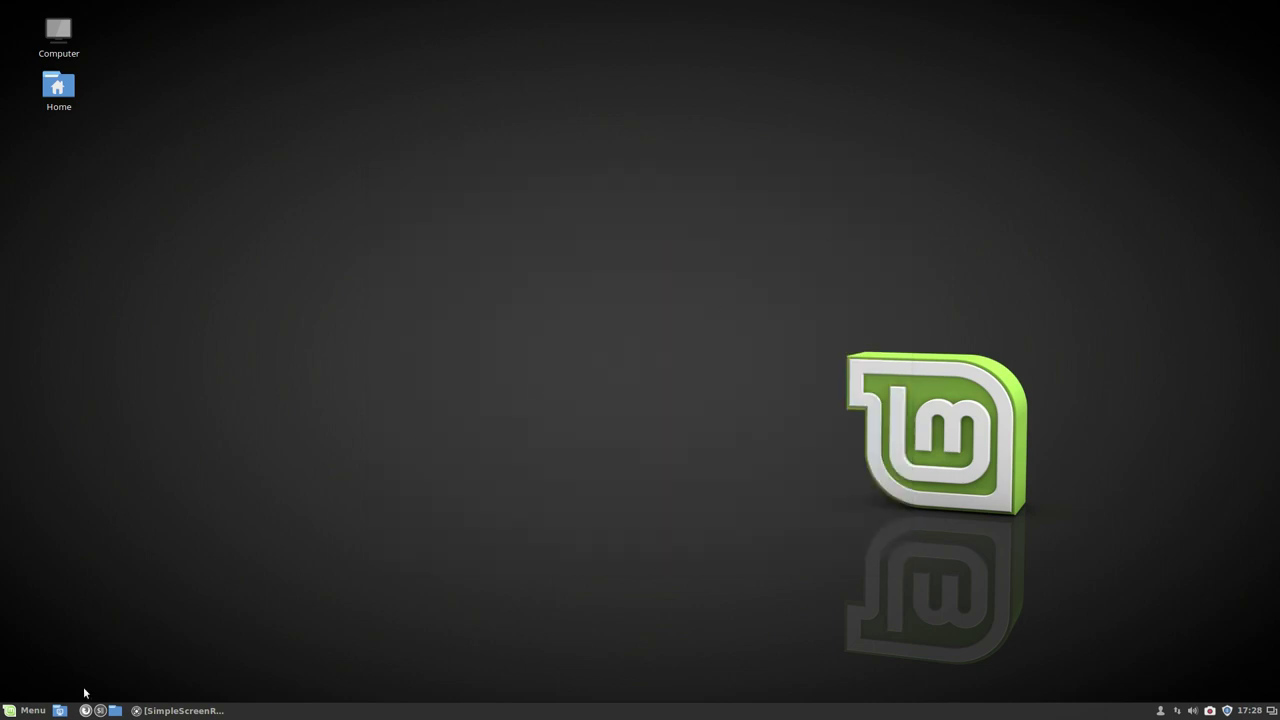
# Configure the menu applet with the text "Linux Mint 18 Cinnamon" and close its settings.
pyautogui.click(22, 711)
pyautogui.rightClick(14, 713)
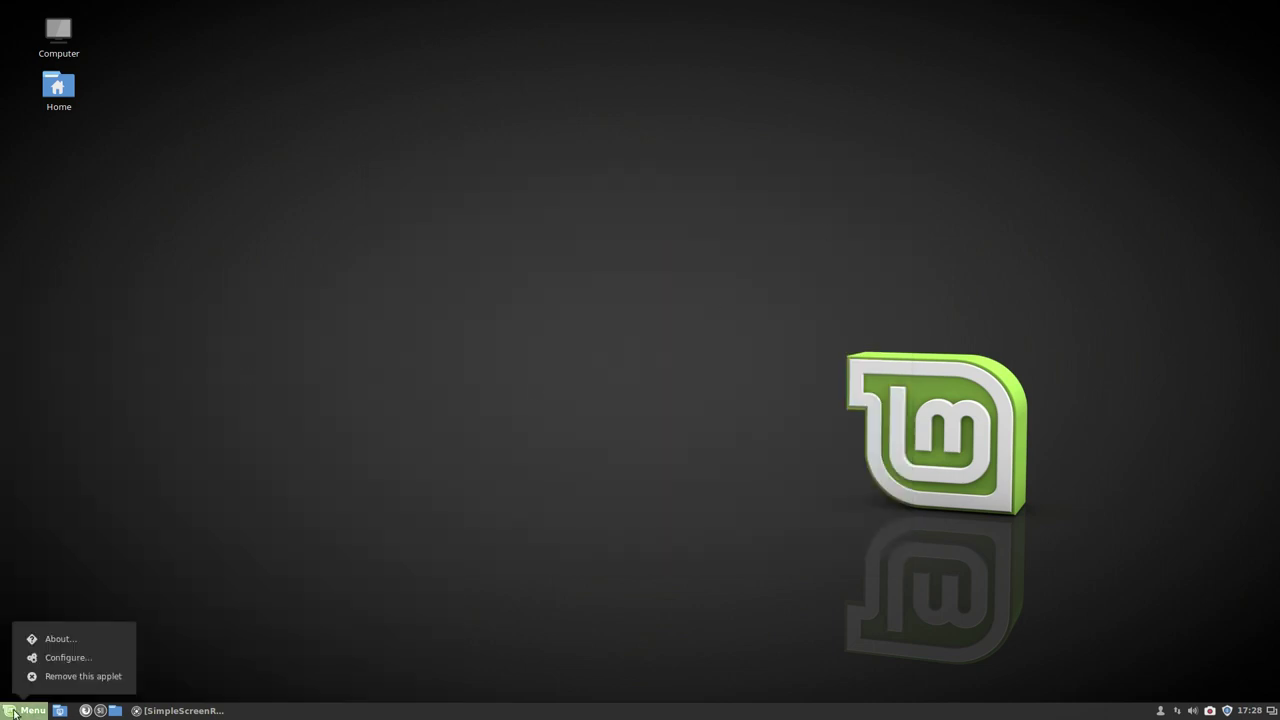
pyautogui.click(66, 657)
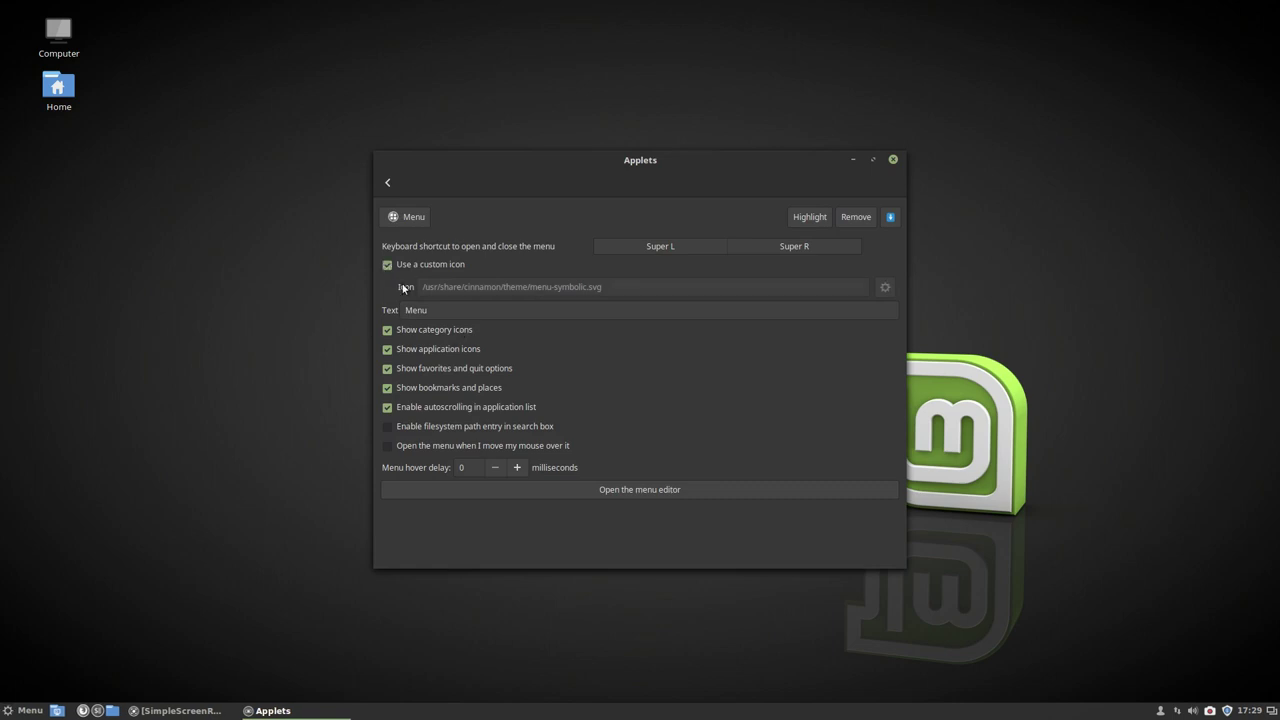
pyautogui.doubleClick(425, 311)
pyautogui.write('Linux MInt')
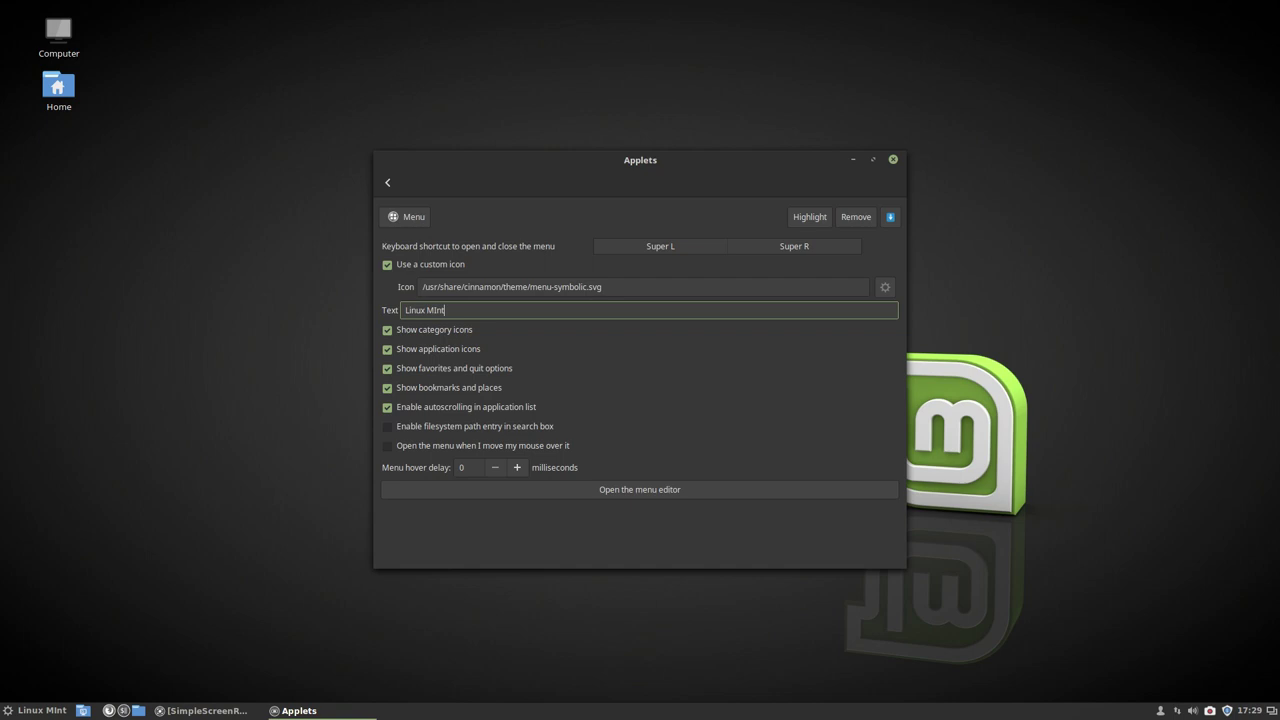
pyautogui.press('BackSpace')
pyautogui.press('BackSpace')
pyautogui.press('BackSpace')
pyautogui.write('int 18 Cinnamon')
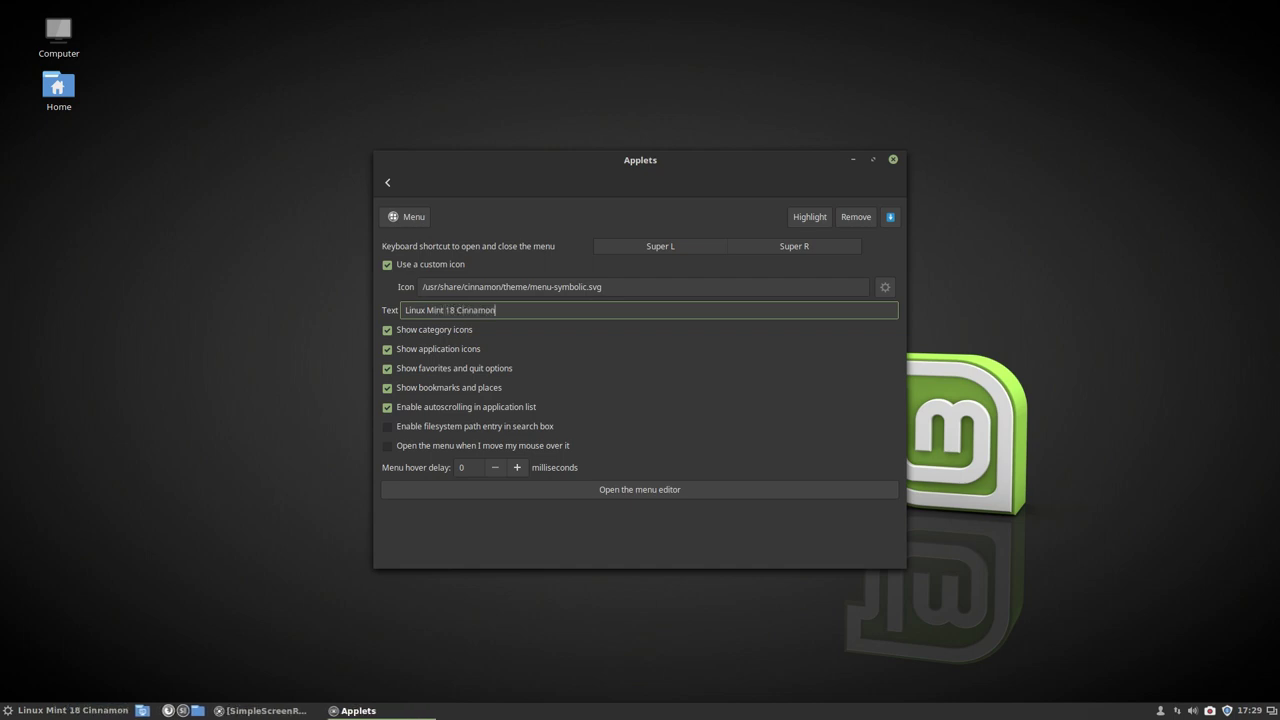
pyautogui.click(894, 161)
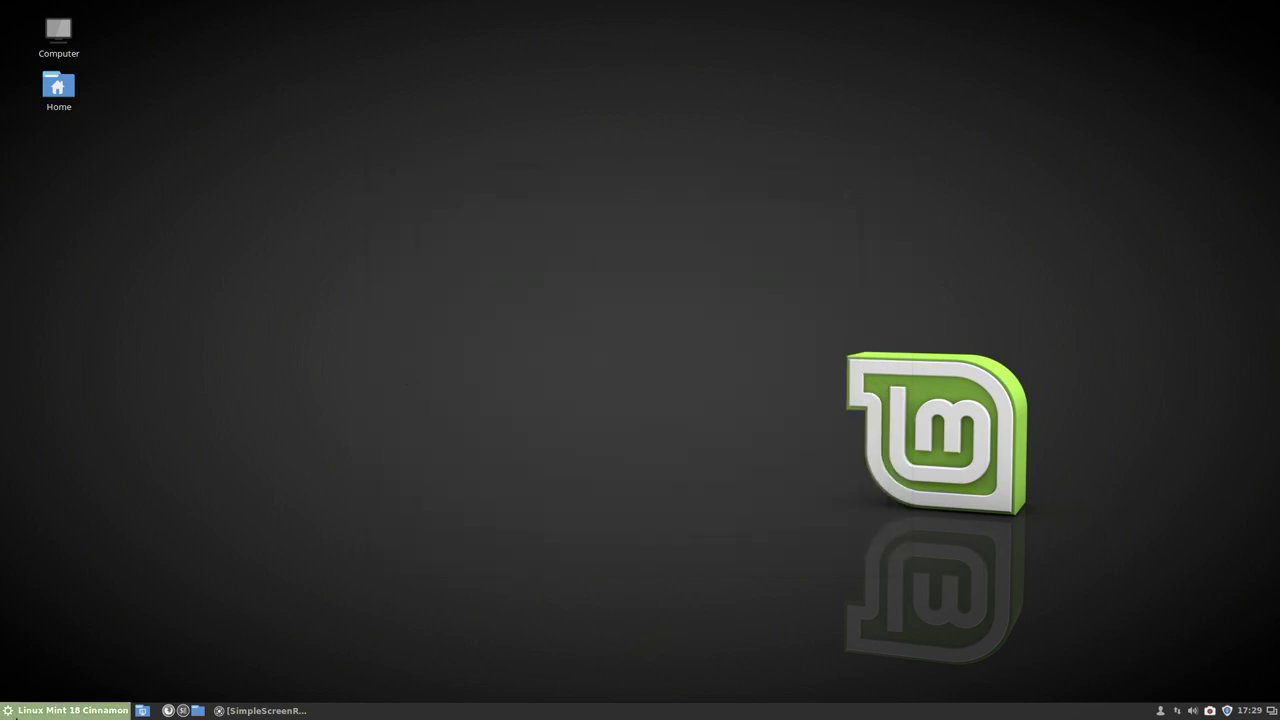
# Launch the Variety wallpaper changer and decline participation in VRTY.ORG during its setup.
pyautogui.click(16, 712)
pyautogui.write('vari')
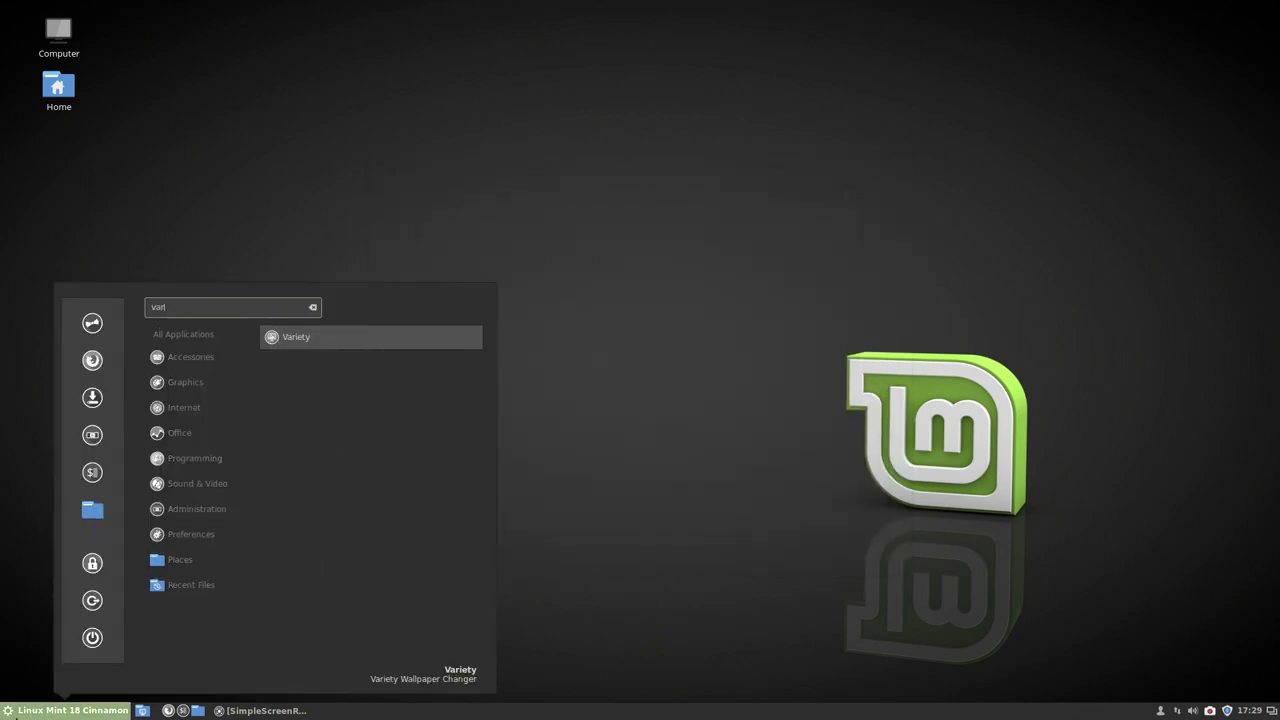
pyautogui.press('Return')
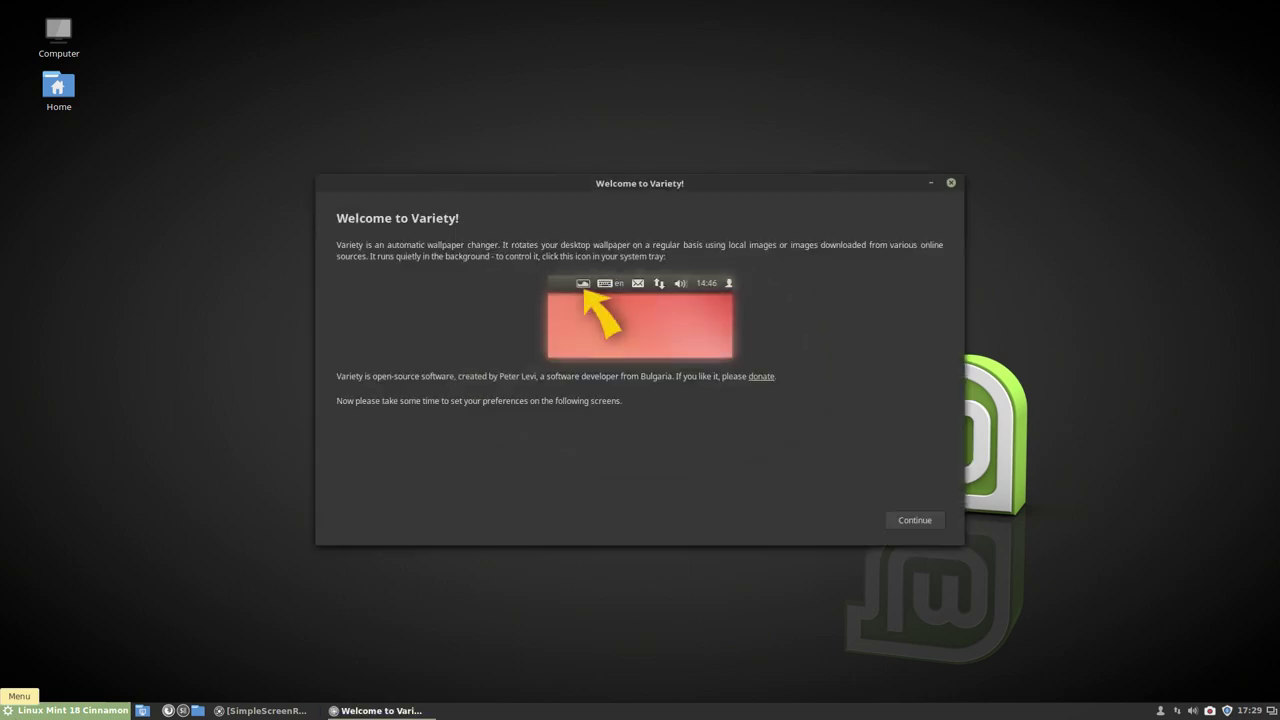
pyautogui.click(931, 521)
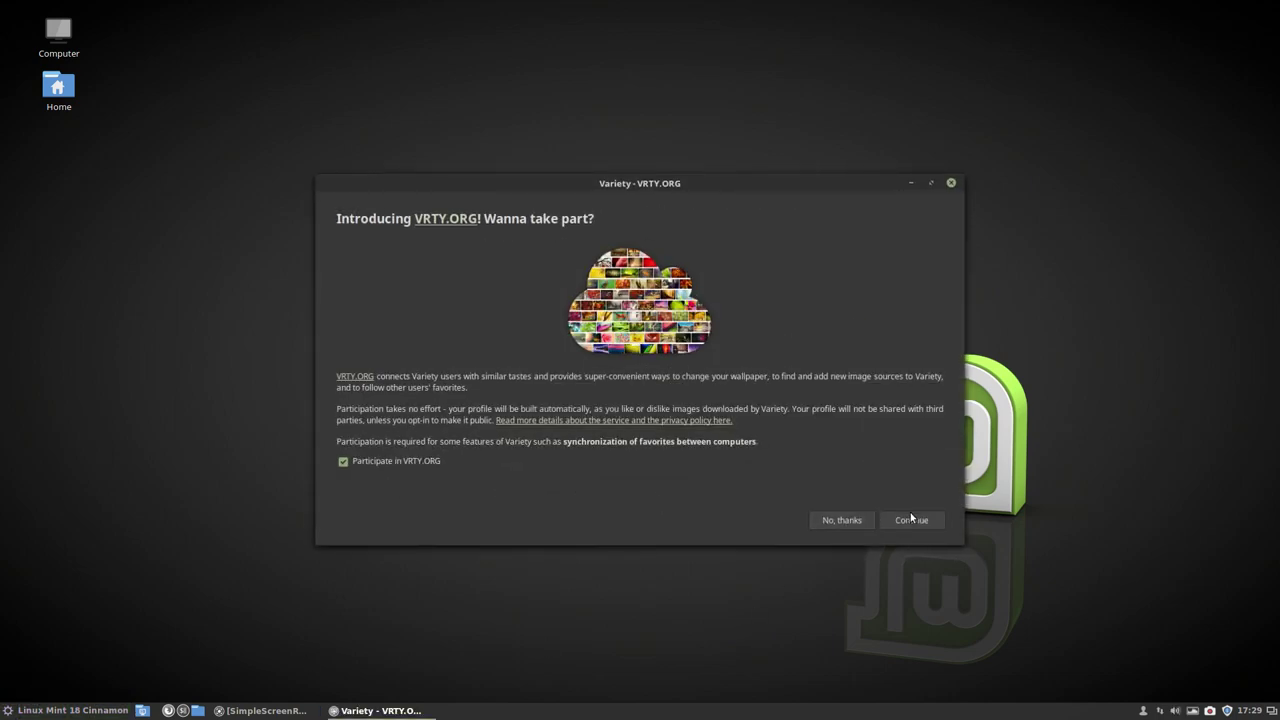
pyautogui.click(866, 524)
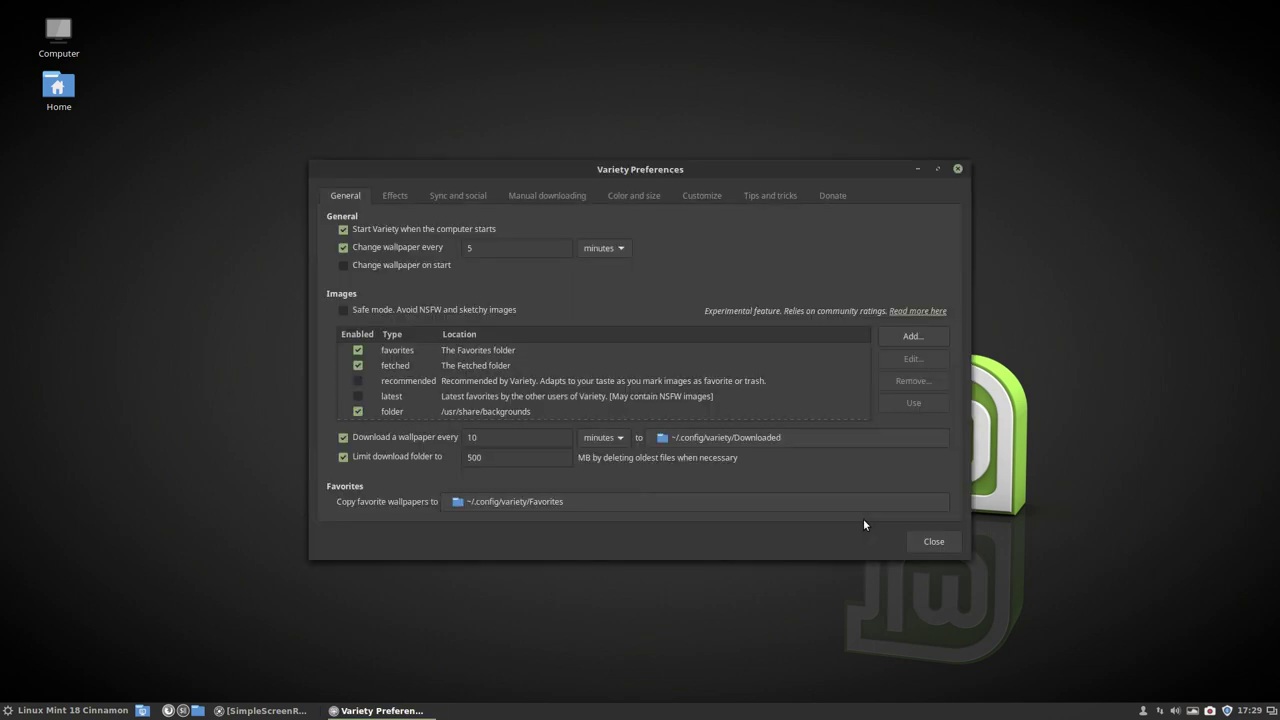
# Enable wallpaper change on start, download a wallpaper every 1 minute, and limit the download folder to 5000 MB.
pyautogui.click(482, 248)
pyautogui.moveTo(489, 441); pyautogui.dragTo(457, 441)
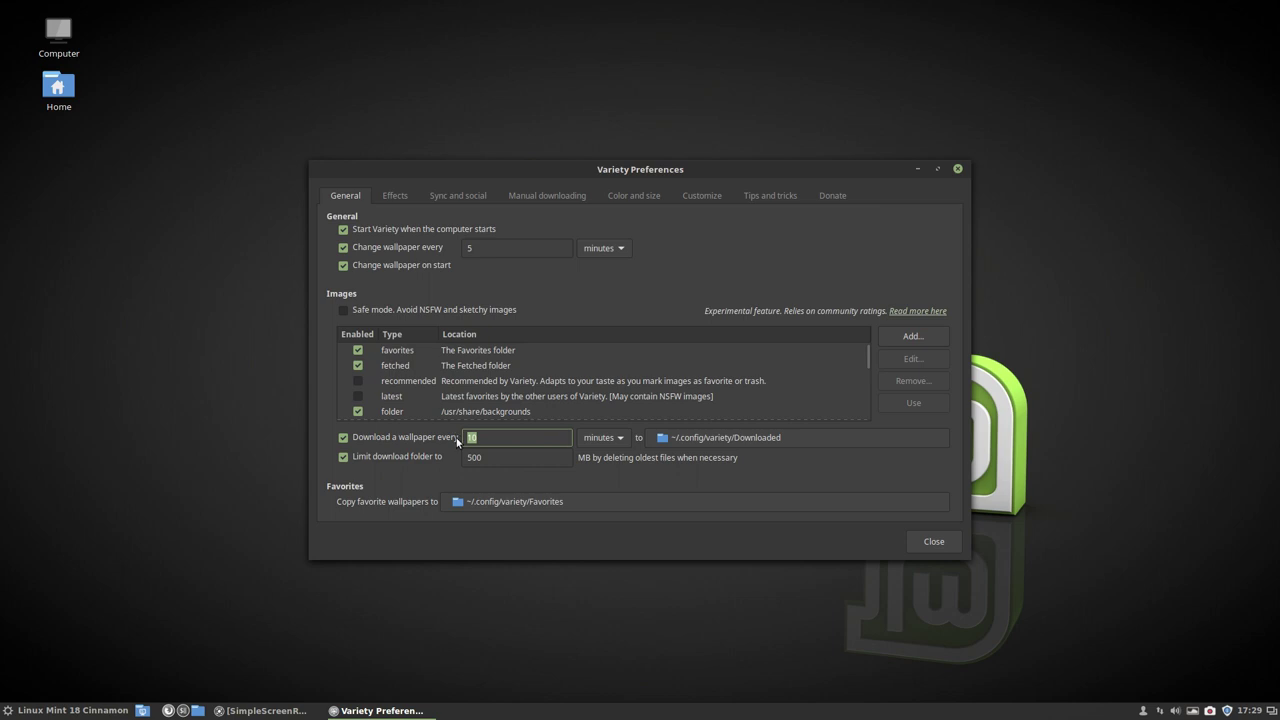
pyautogui.write('1')
pyautogui.click(490, 456)
pyautogui.write('0')
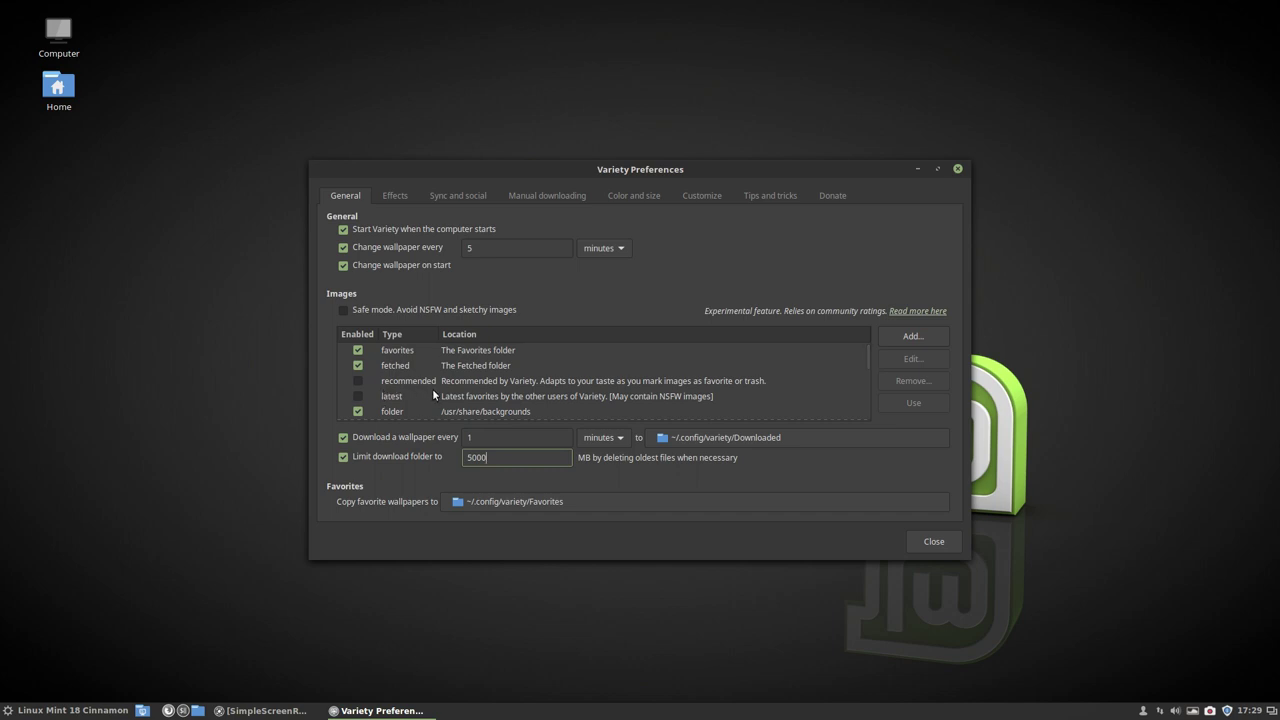
# Disable the /usr/share/backgrounds folder, Bing Photo of the Day and Unsplash image sources.
pyautogui.scroll(-1, 359, 410)
pyautogui.click(355, 396)
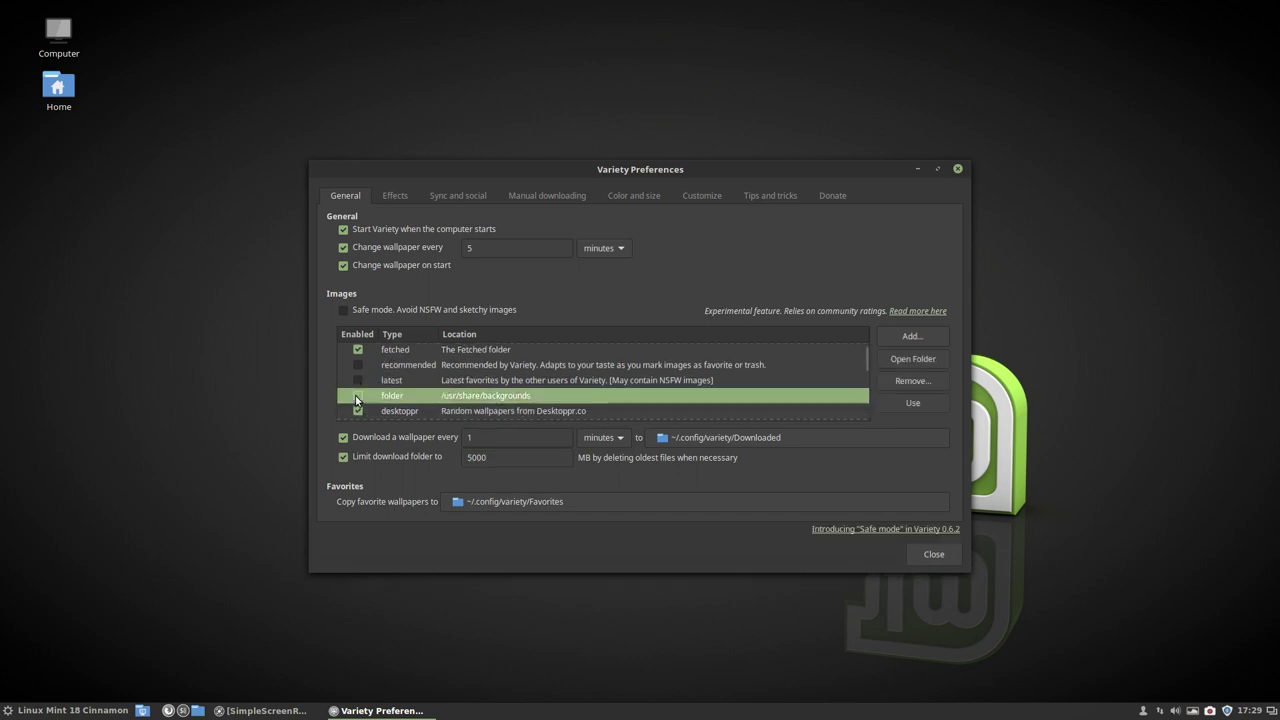
pyautogui.press('Down')
pyautogui.press('Down')
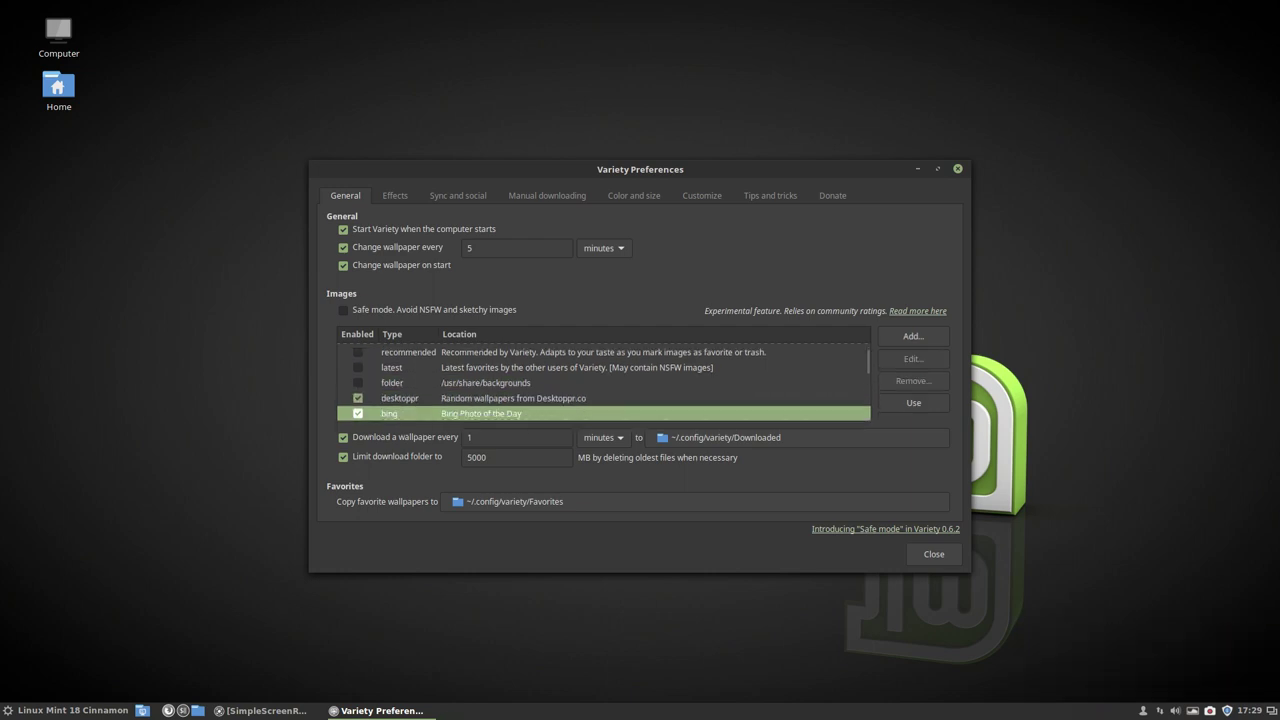
pyautogui.press('space')
pyautogui.press('Down')
pyautogui.press('Down')
pyautogui.press('Down')
pyautogui.press('Up')
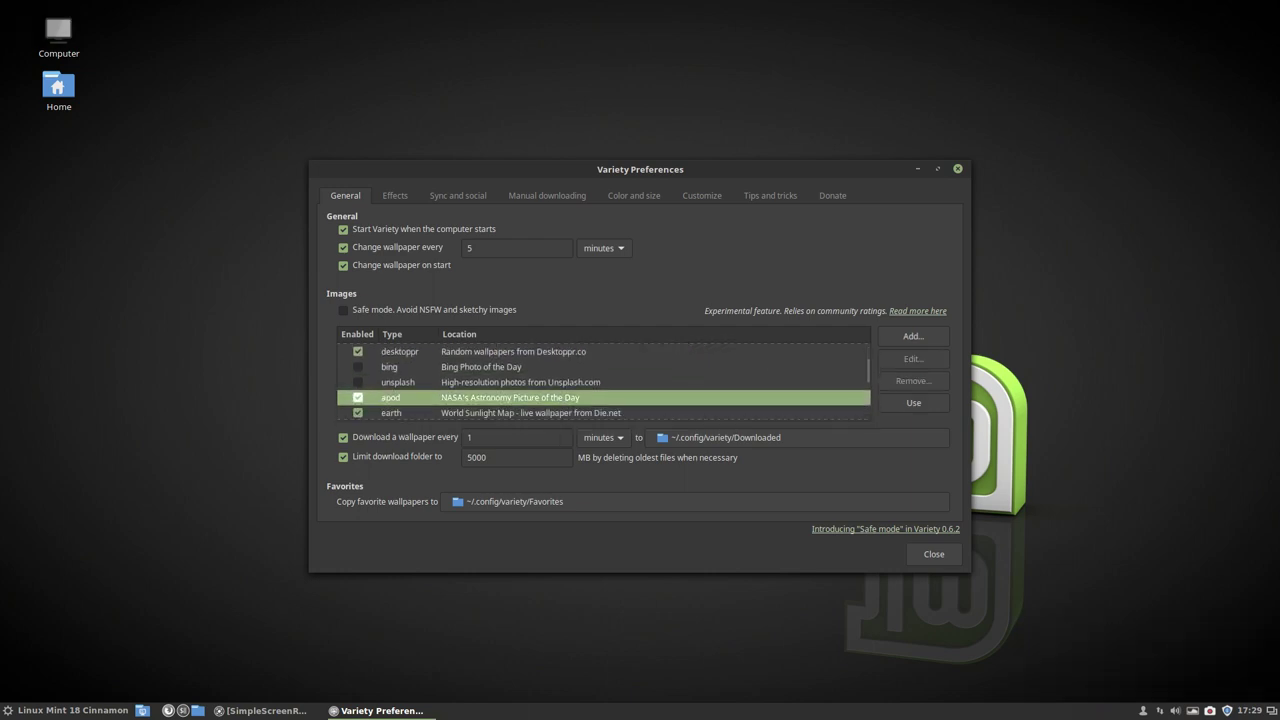
# Disable the image sources from NASA's Astronomy Picture of the Day through the Flickr entries, plus Wallhaven autumn, nature, macro and leaves.
pyautogui.press('Down')
pyautogui.press('Down')
pyautogui.press('Down')
pyautogui.press('Down')
pyautogui.press('Down')
pyautogui.press('Down')
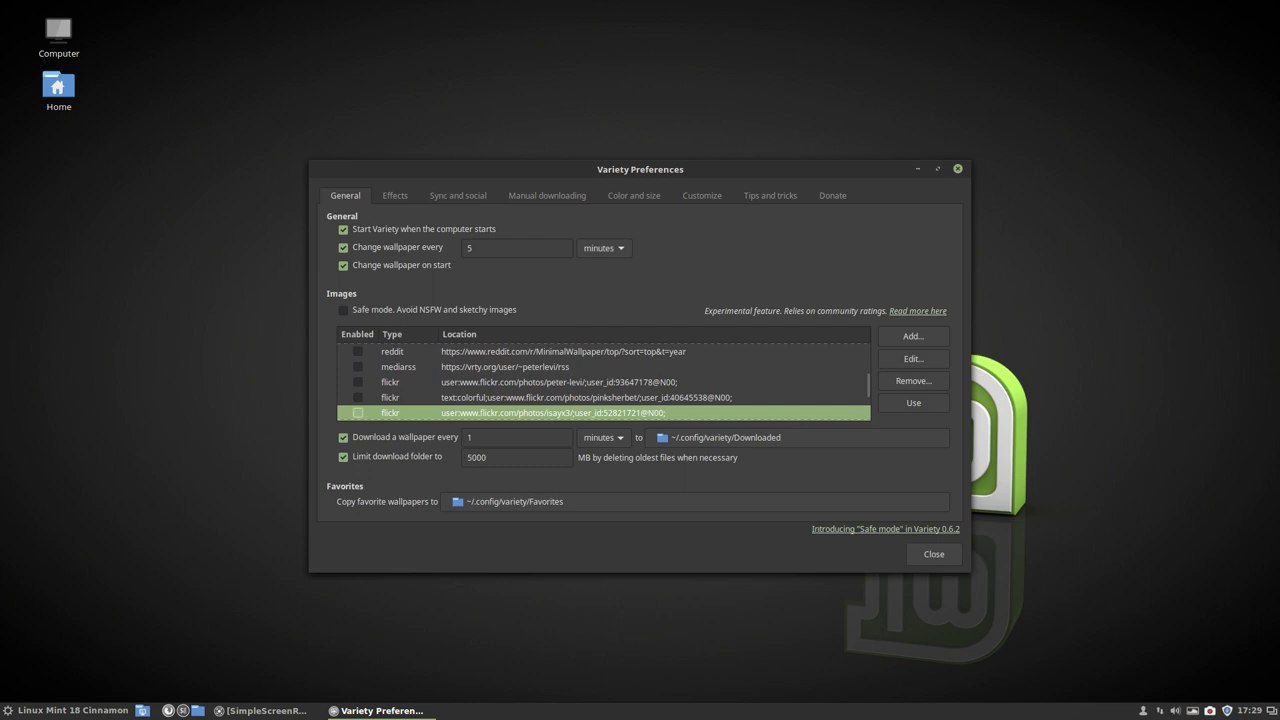
pyautogui.press('Down')
pyautogui.press('Down')
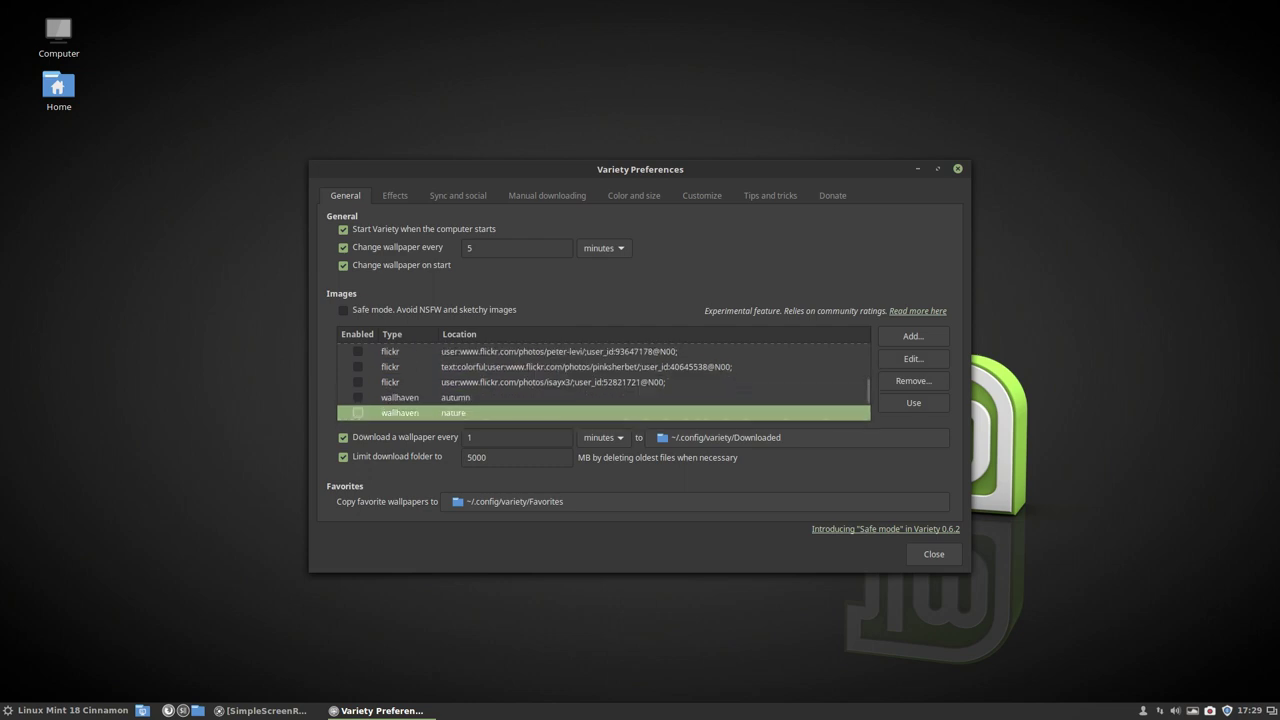
pyautogui.press('Down')
pyautogui.press('Down')
pyautogui.press('Down')
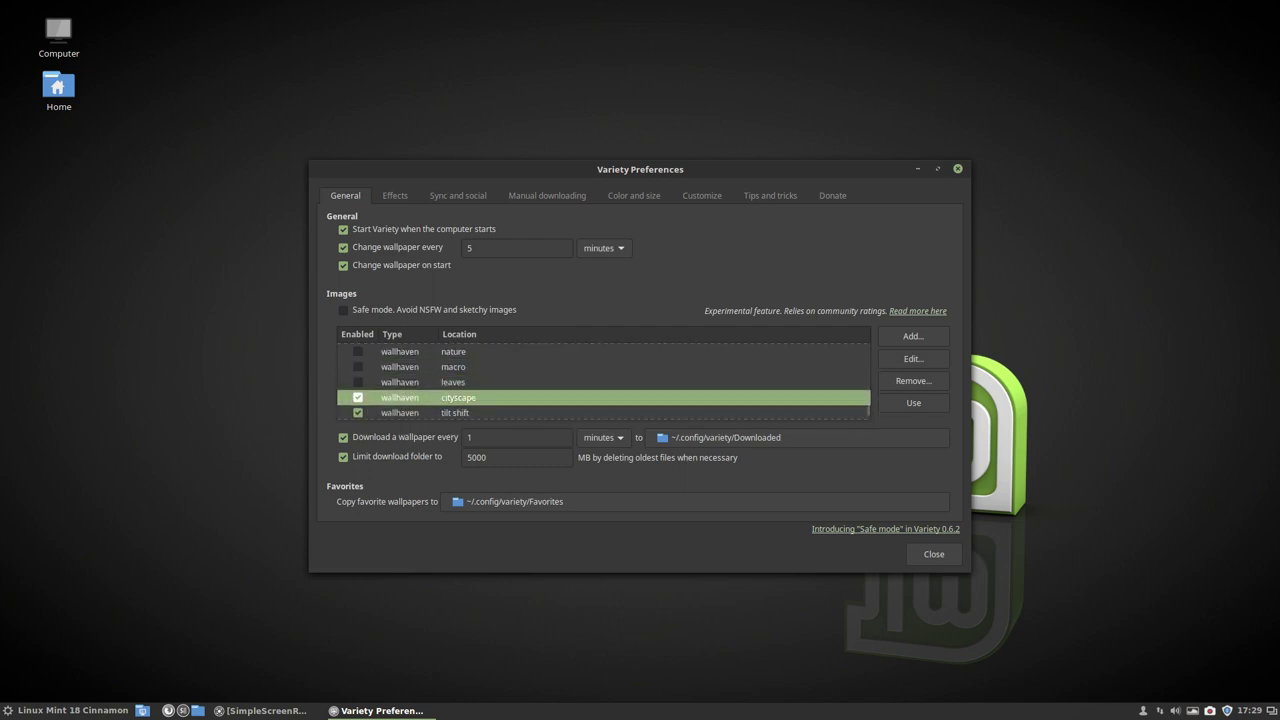
# Disable the Wallhaven cityscape, tilt shift and bokeh image sources.
pyautogui.press('space')
pyautogui.press('Down')
pyautogui.press('space')
pyautogui.press('Down')
pyautogui.press('space')
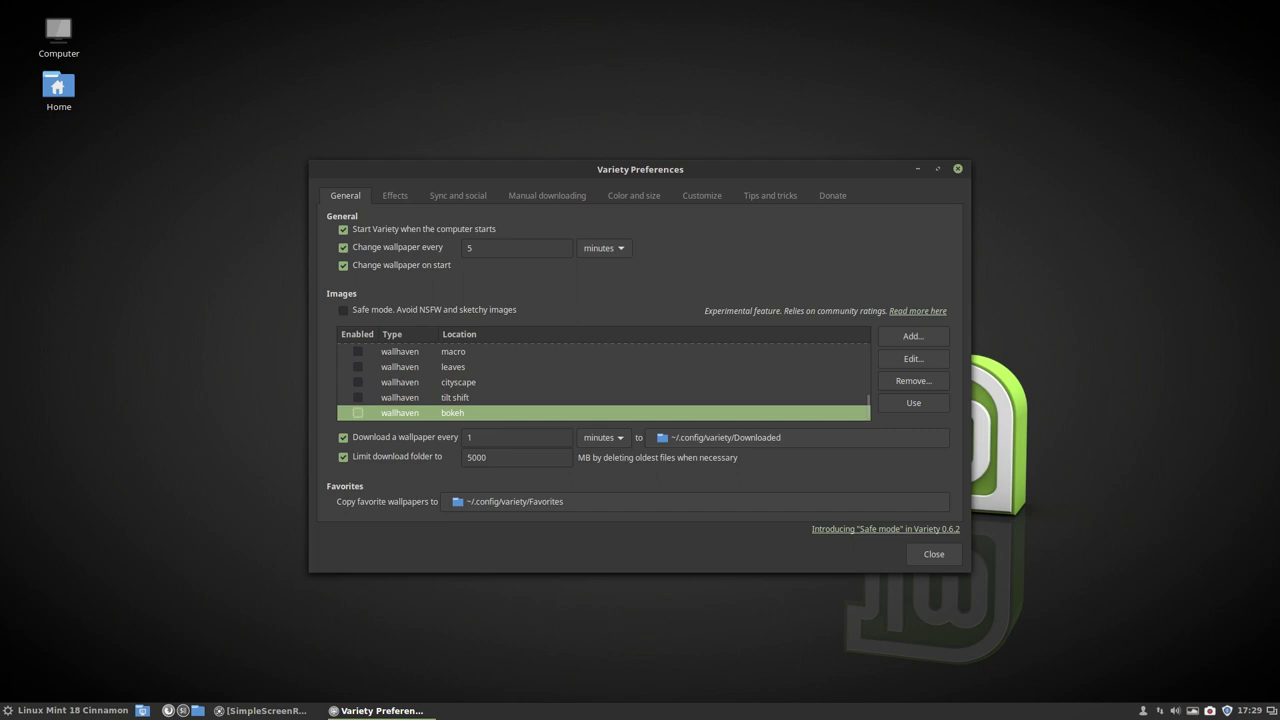
pyautogui.scroll(15, 424, 391)
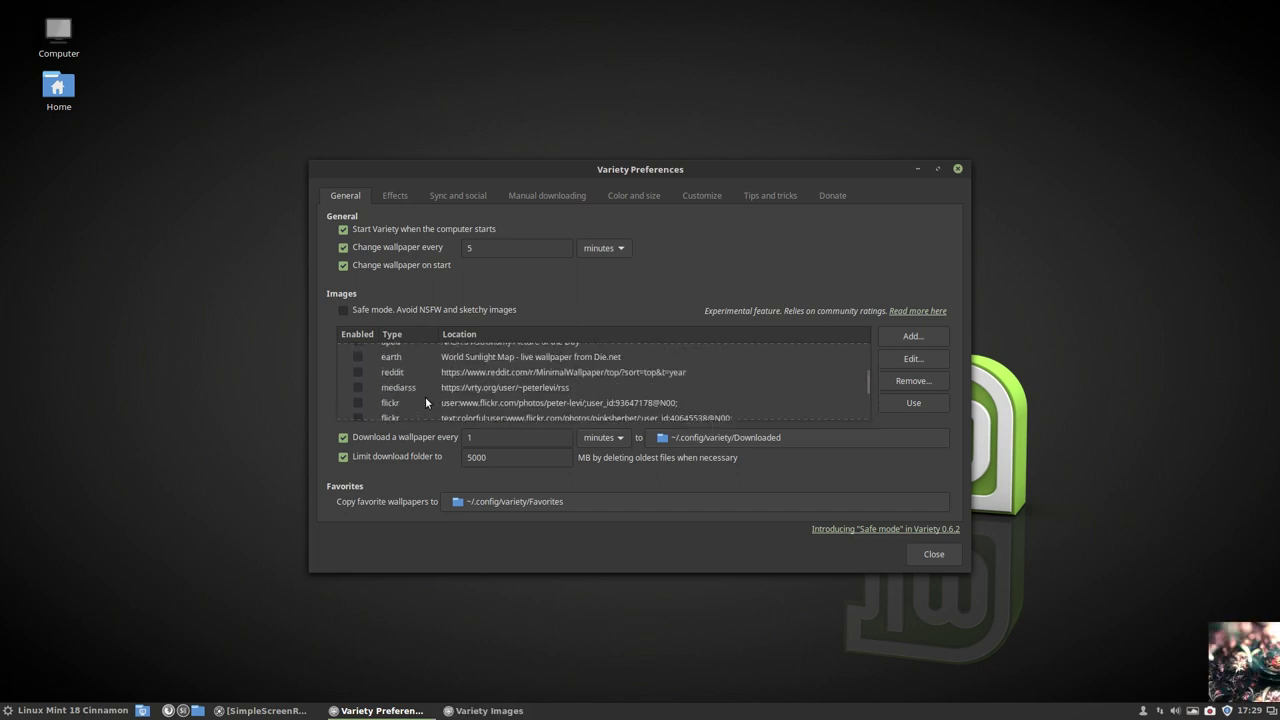
# Enable the Recommended by Variety and Latest favorites image sources, accept VRTY.ORG integration, and close the preferences.
pyautogui.scroll(3, 430, 401)
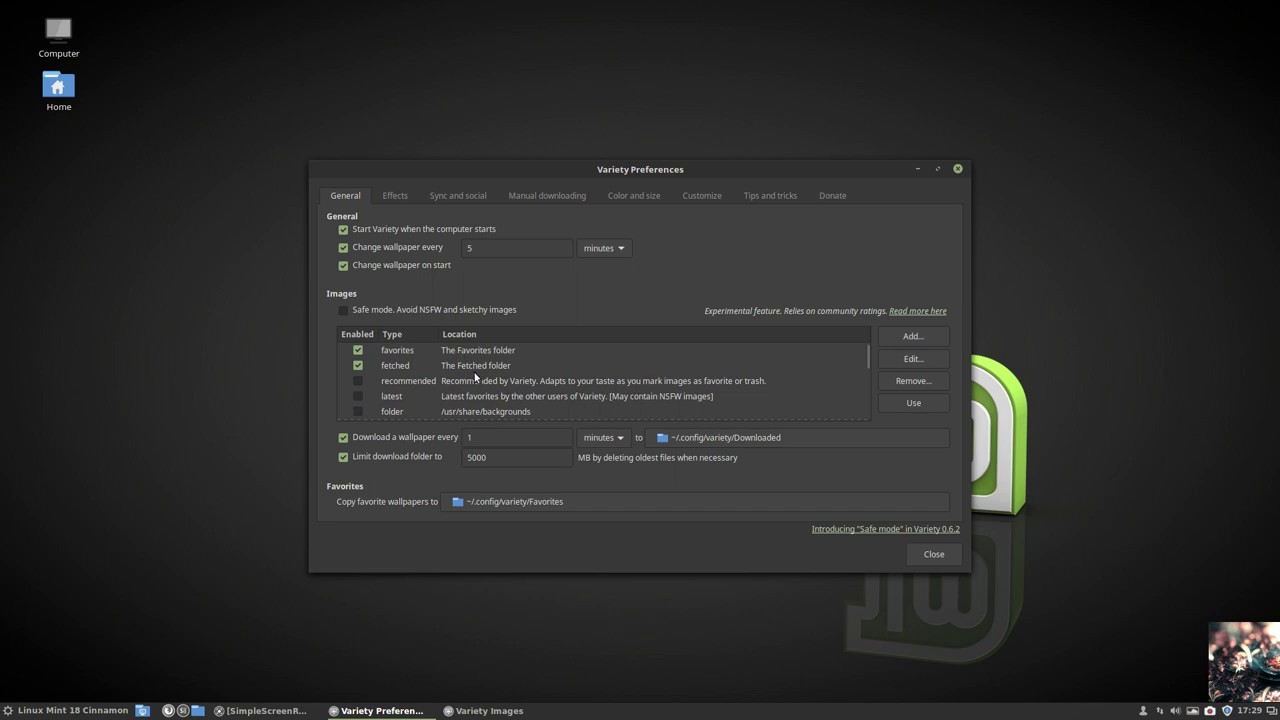
pyautogui.scroll(-2, 474, 372)
pyautogui.scroll(1, 372, 355)
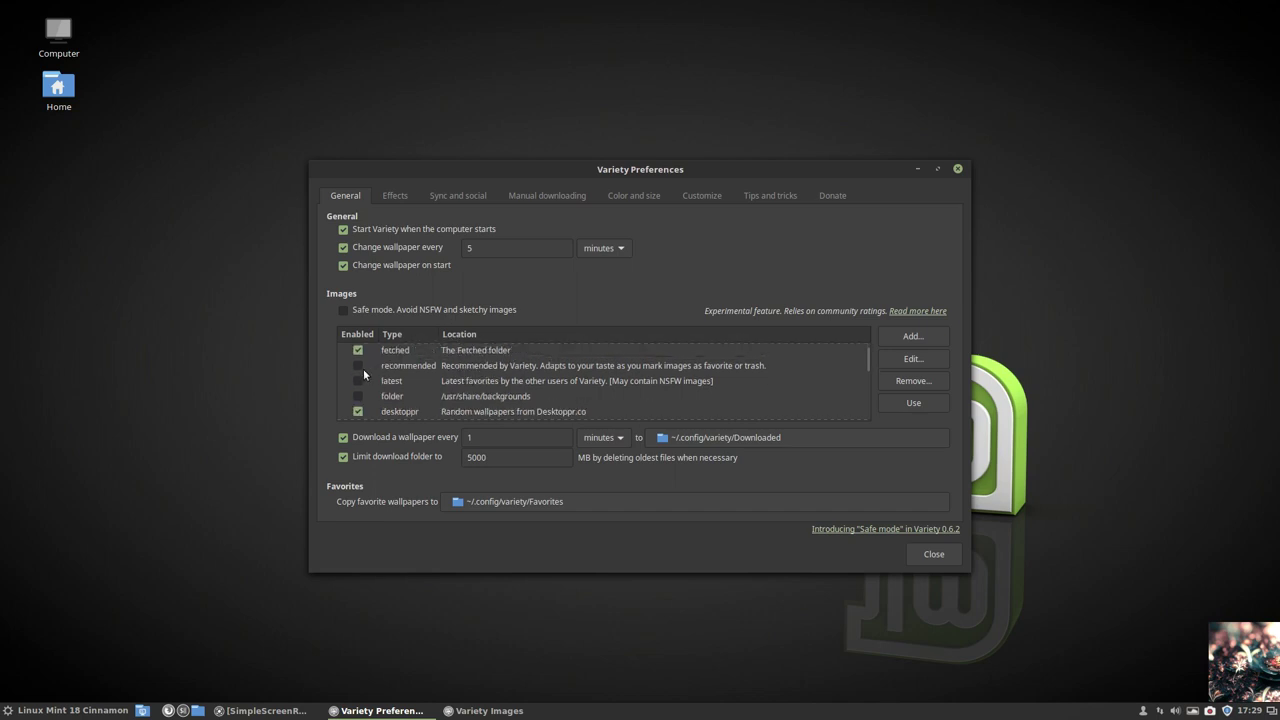
pyautogui.click(364, 369)
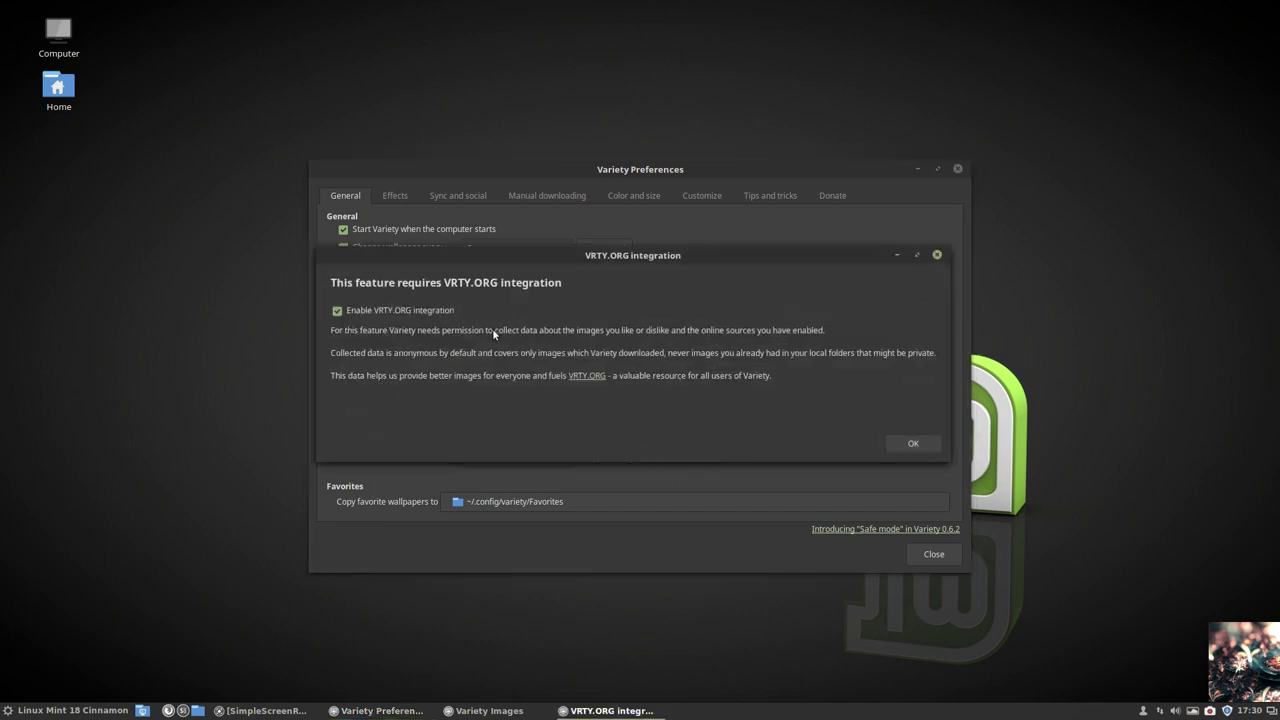
pyautogui.click(911, 444)
pyautogui.click(357, 381)
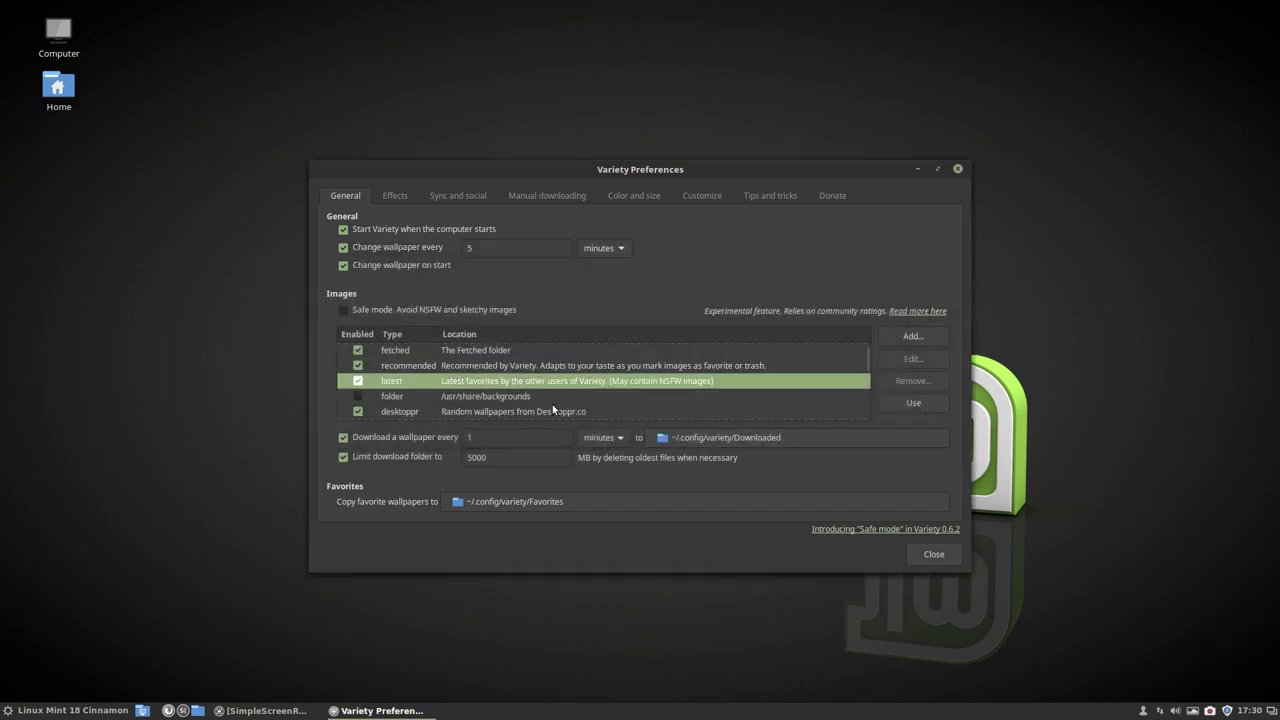
pyautogui.scroll(-1, 645, 403)
pyautogui.scroll(-1, 702, 409)
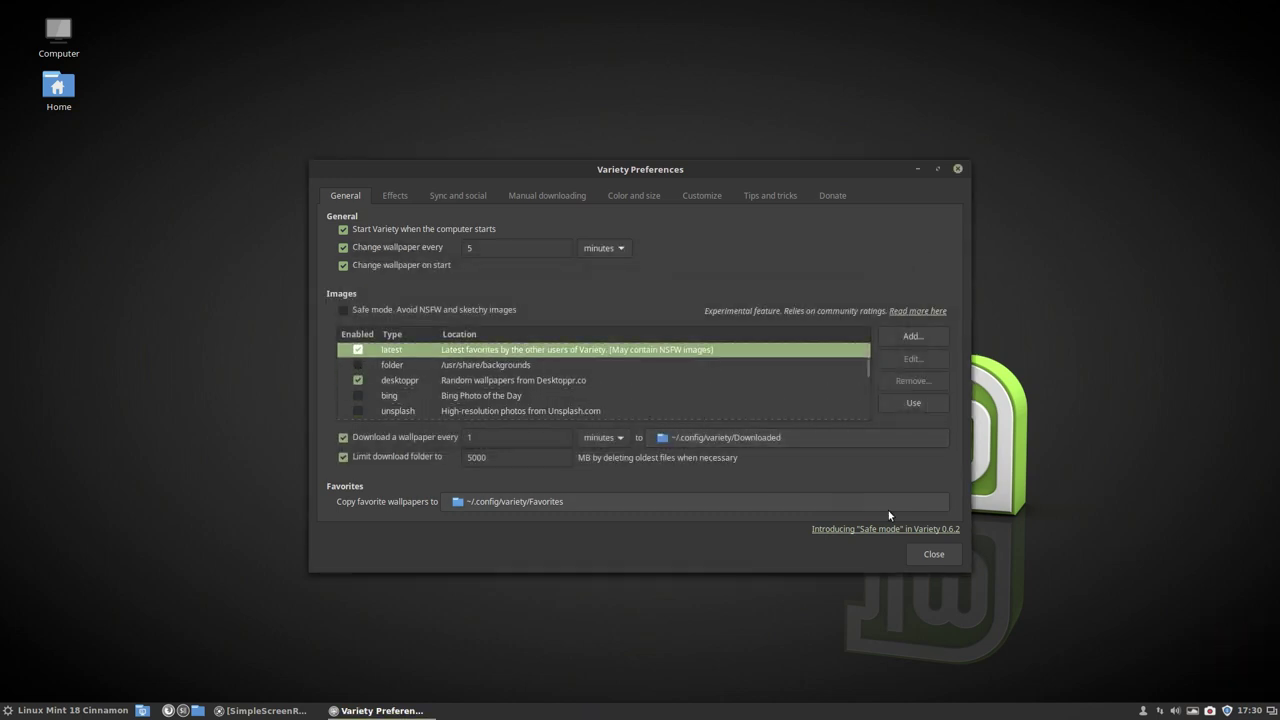
pyautogui.click(933, 554)
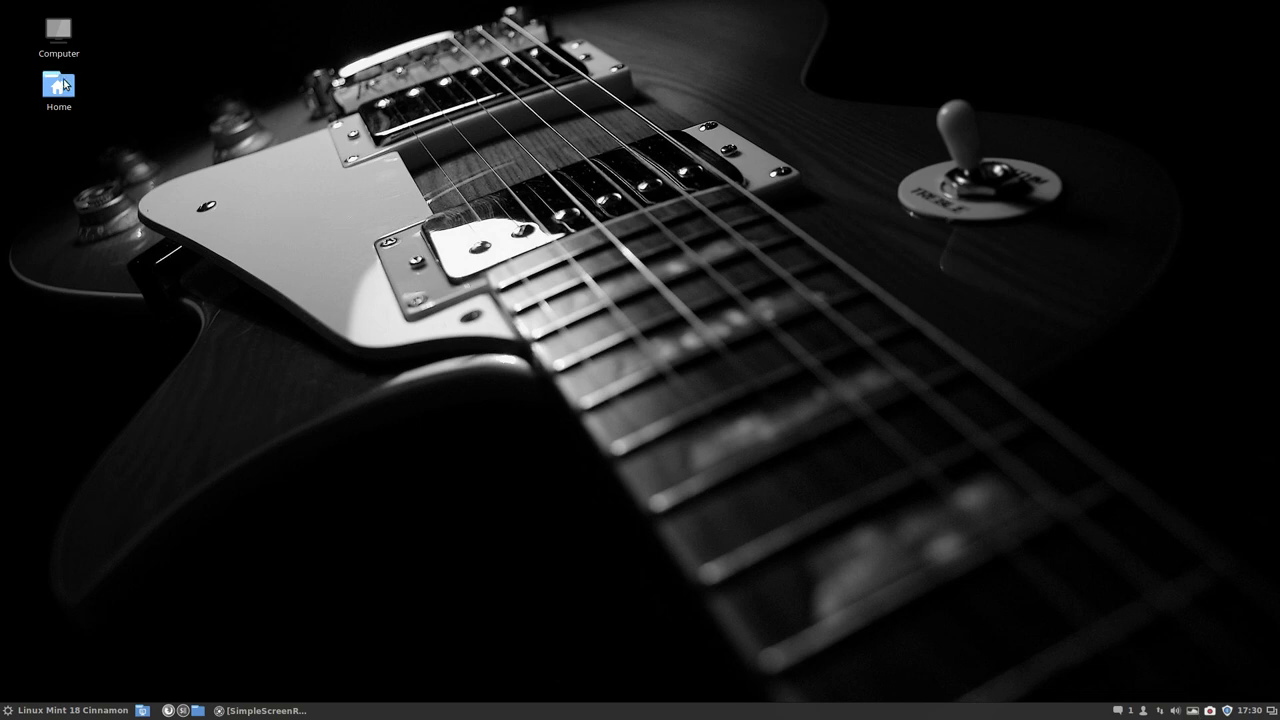
# Open the Home folder, reposition and enlarge its window, increase the icon size, and turn off the display of hidden files.
pyautogui.doubleClick(58, 86)
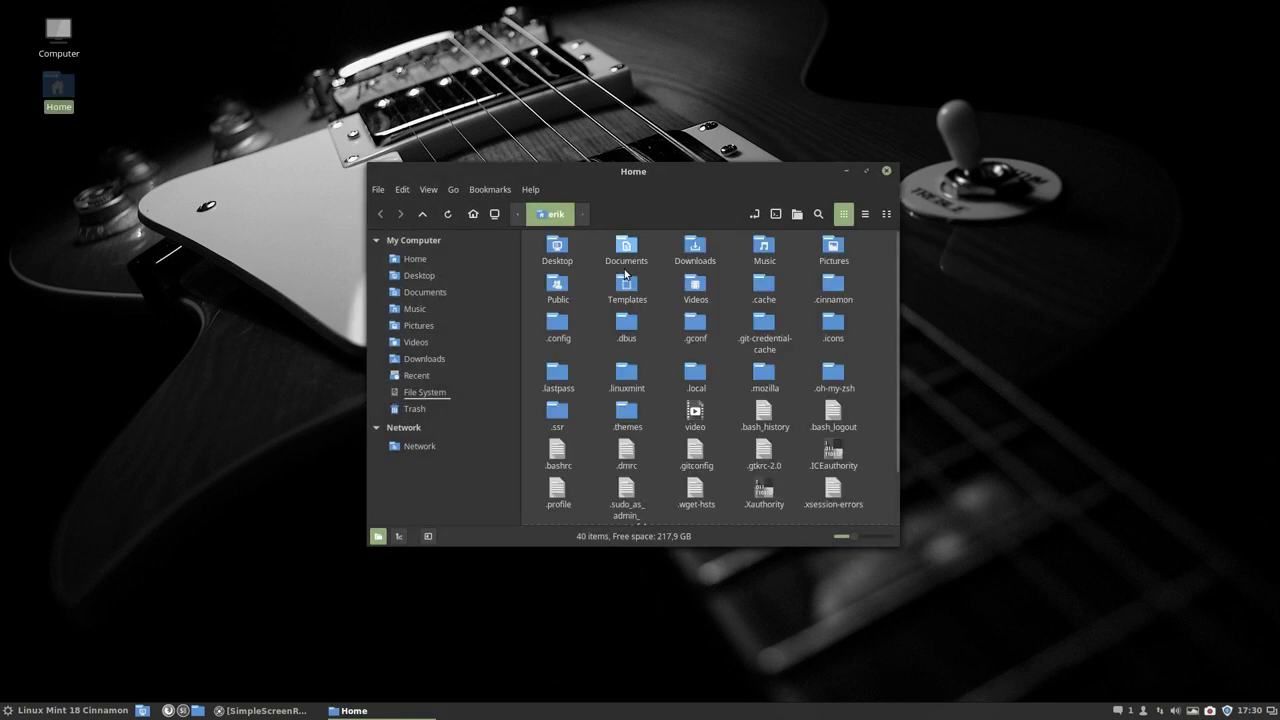
pyautogui.moveTo(773, 172); pyautogui.dragTo(644, 94)
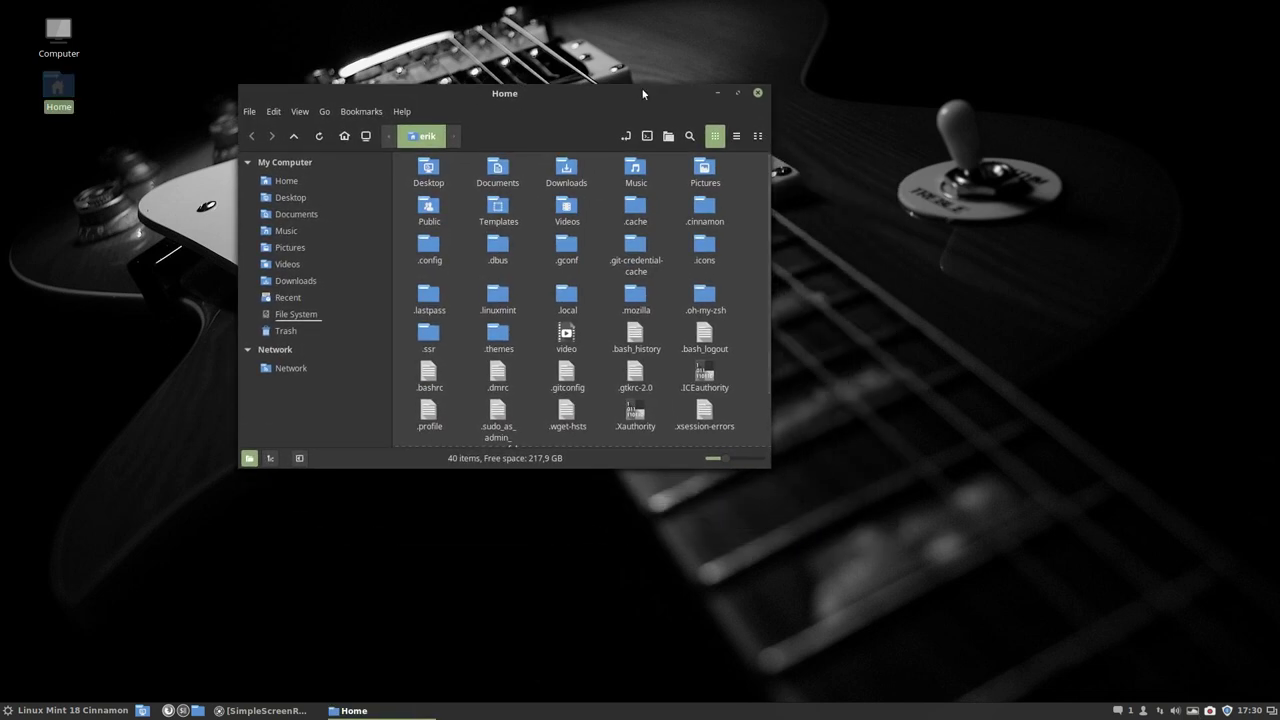
pyautogui.moveTo(772, 467); pyautogui.dragTo(962, 540)
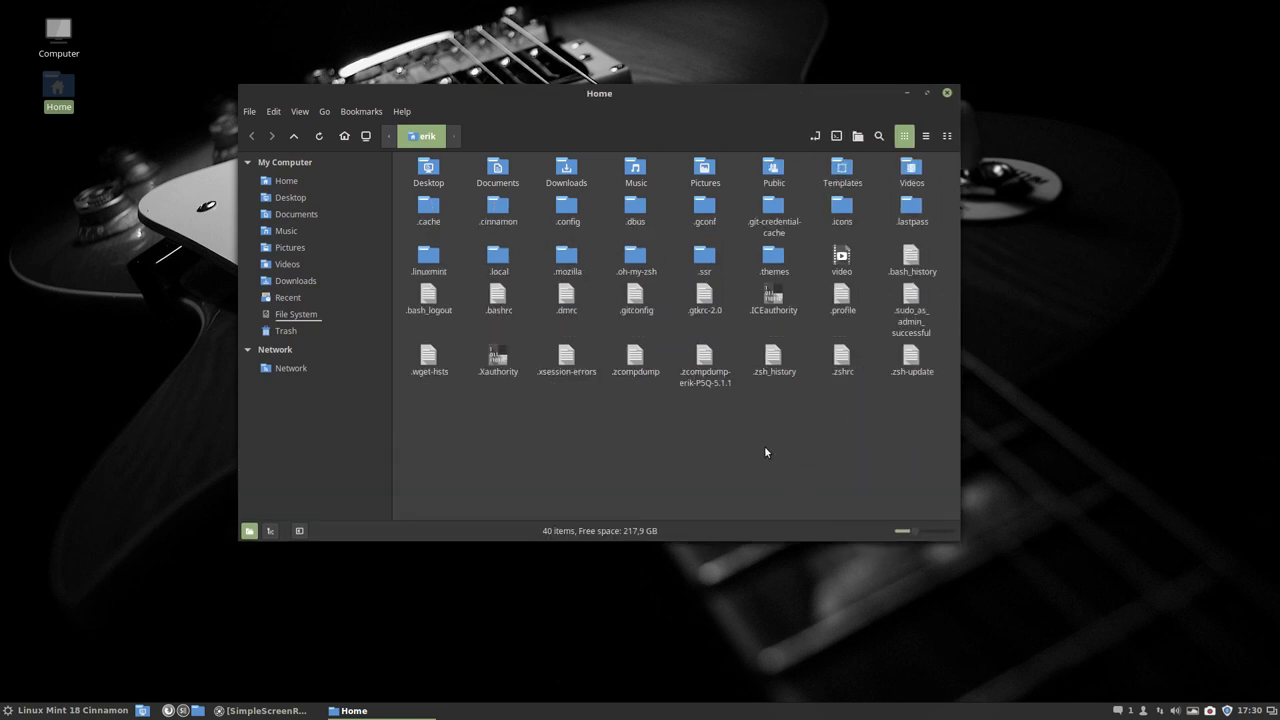
pyautogui.keyDown('ctrl'); pyautogui.scroll(1, 762, 443); pyautogui.keyUp('ctrl')
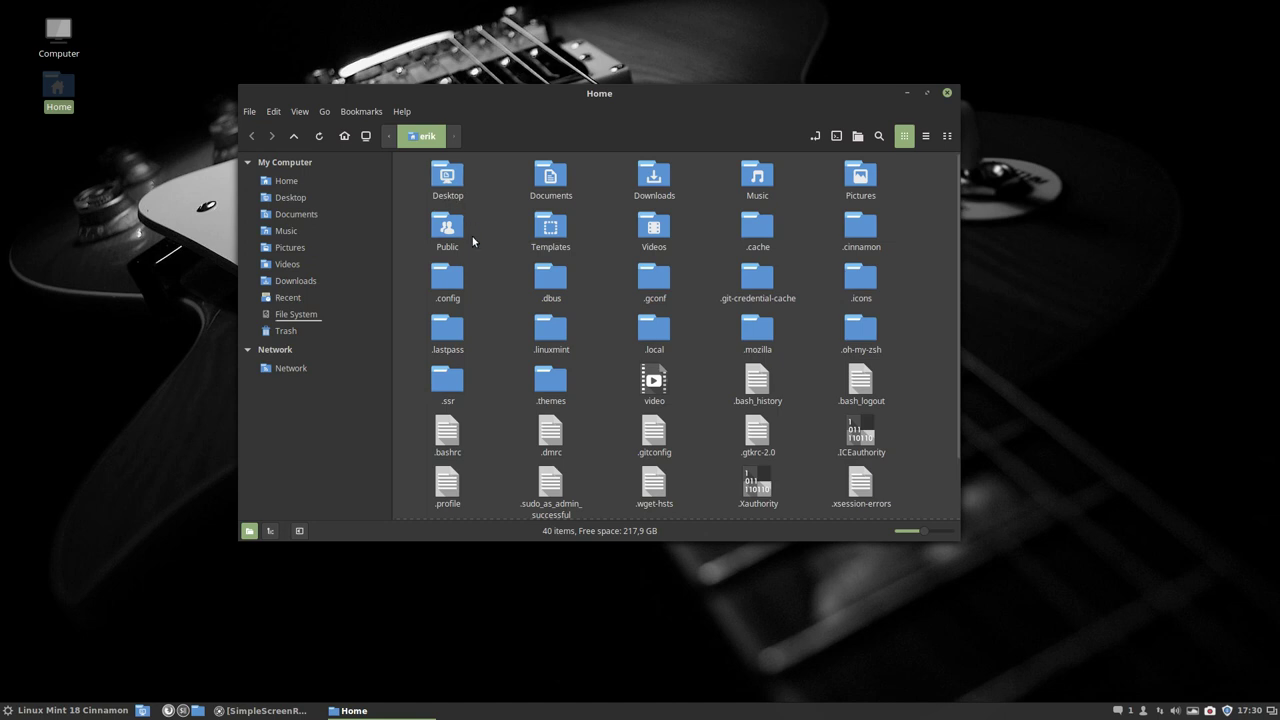
pyautogui.hotkey('ctrl', 'h')
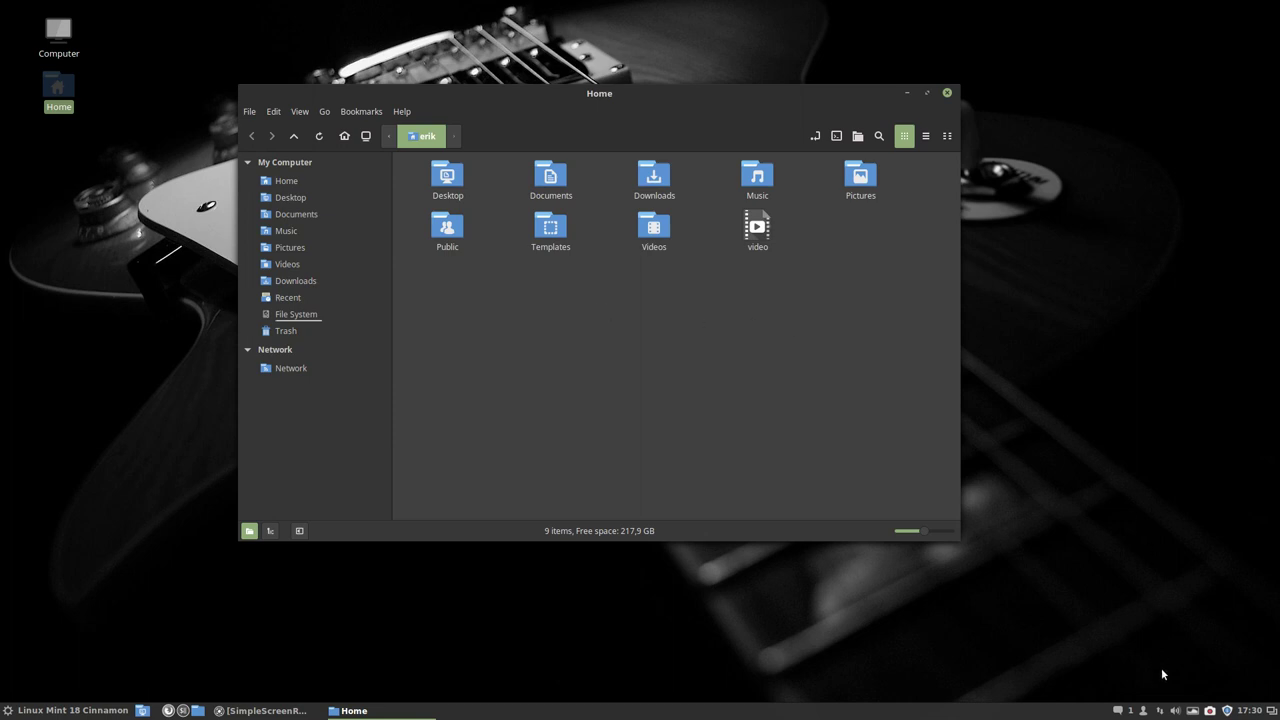
pyautogui.click(1194, 711)
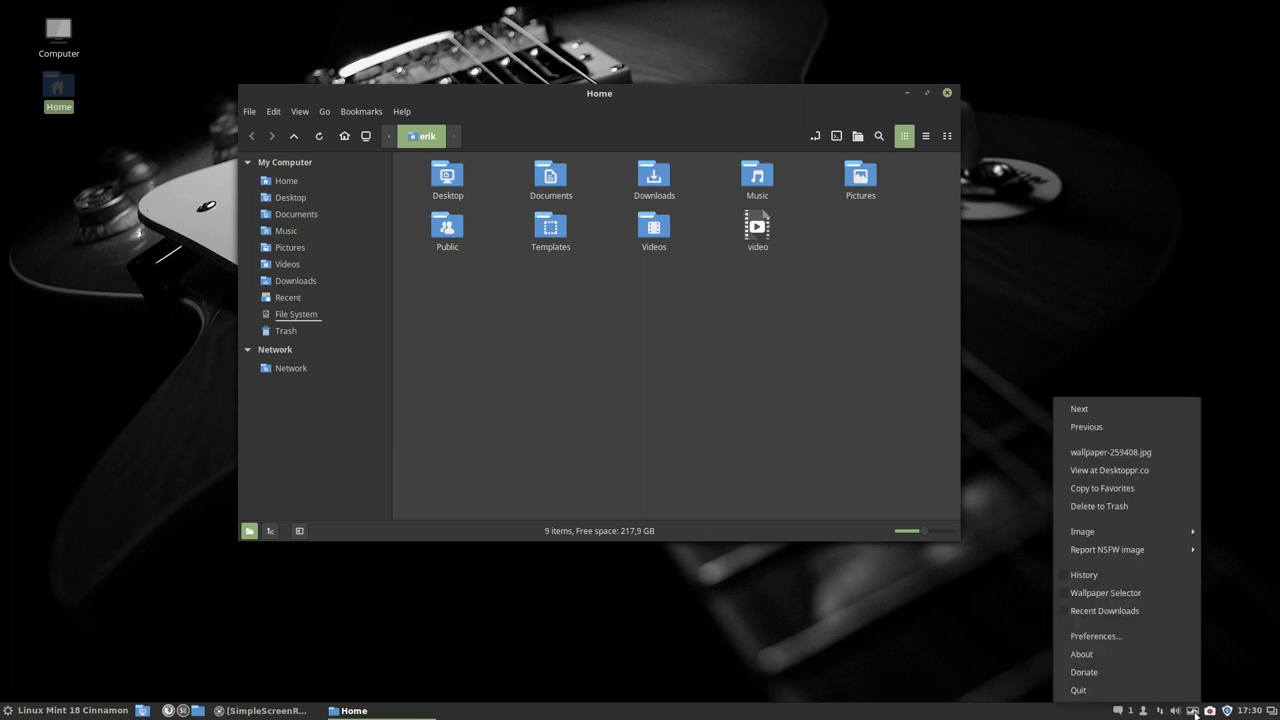
pyautogui.click(1209, 711)
pyautogui.rightClick(1209, 711)
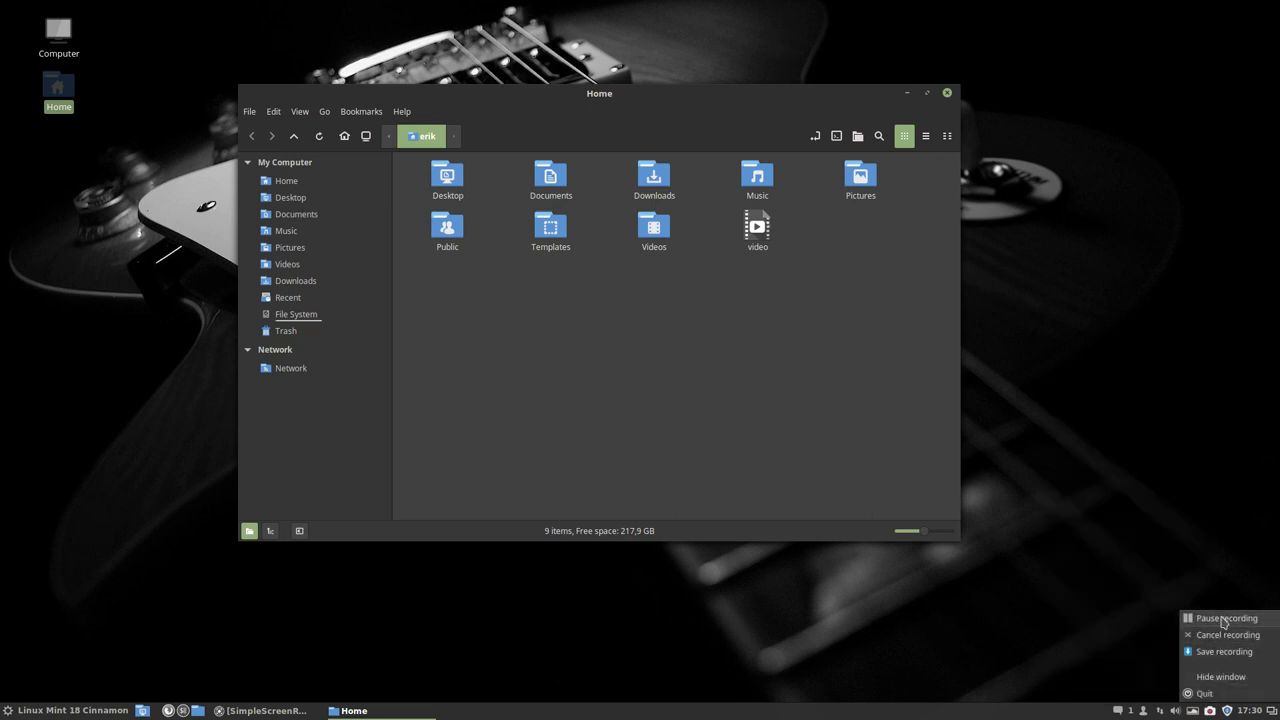
pyautogui.click(1224, 619)
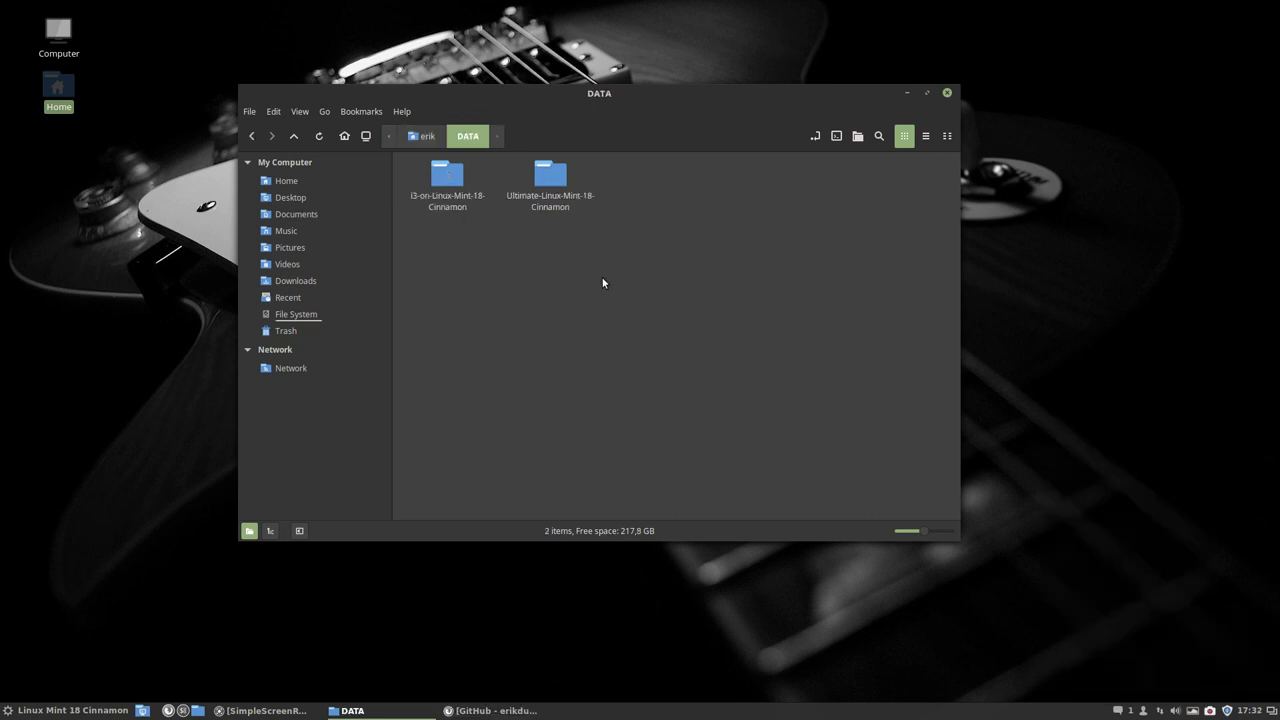
# Open the variety-shortcuts folder inside config_apps of the Ultimate-Linux-Mint-18-Cinnamon folder.
pyautogui.click(447, 176)
pyautogui.click(549, 178)
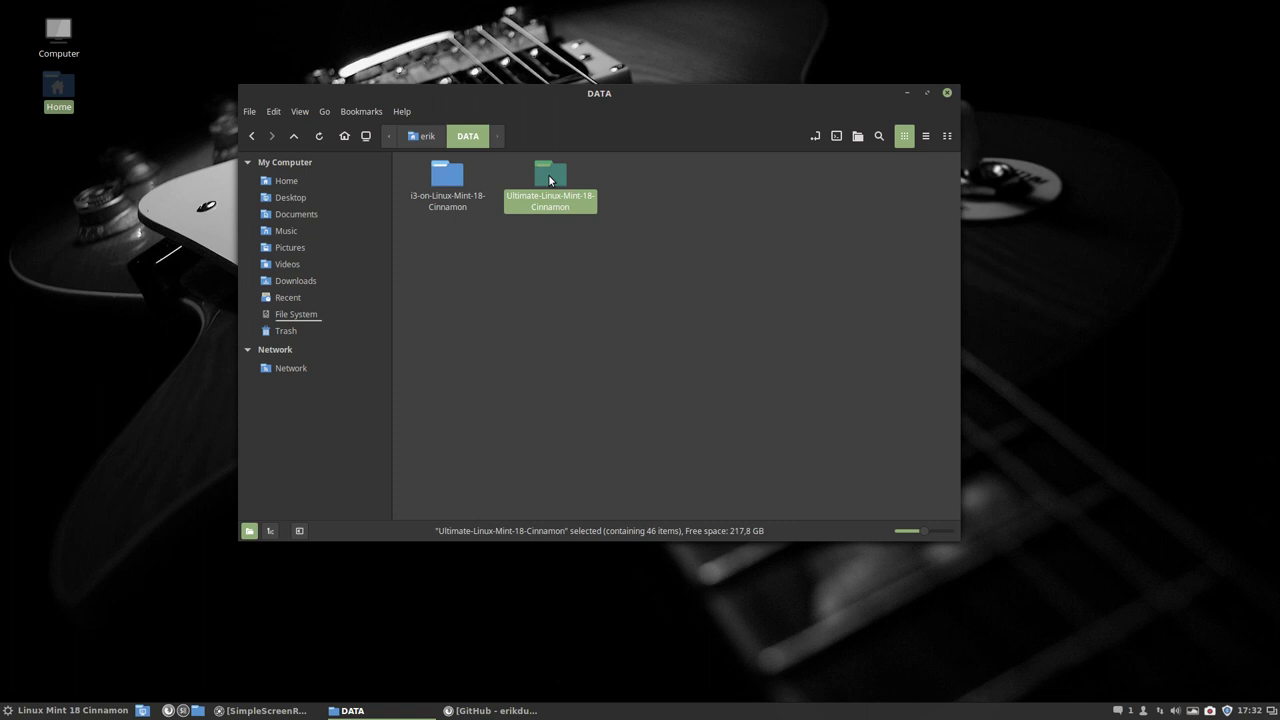
pyautogui.doubleClick(551, 176)
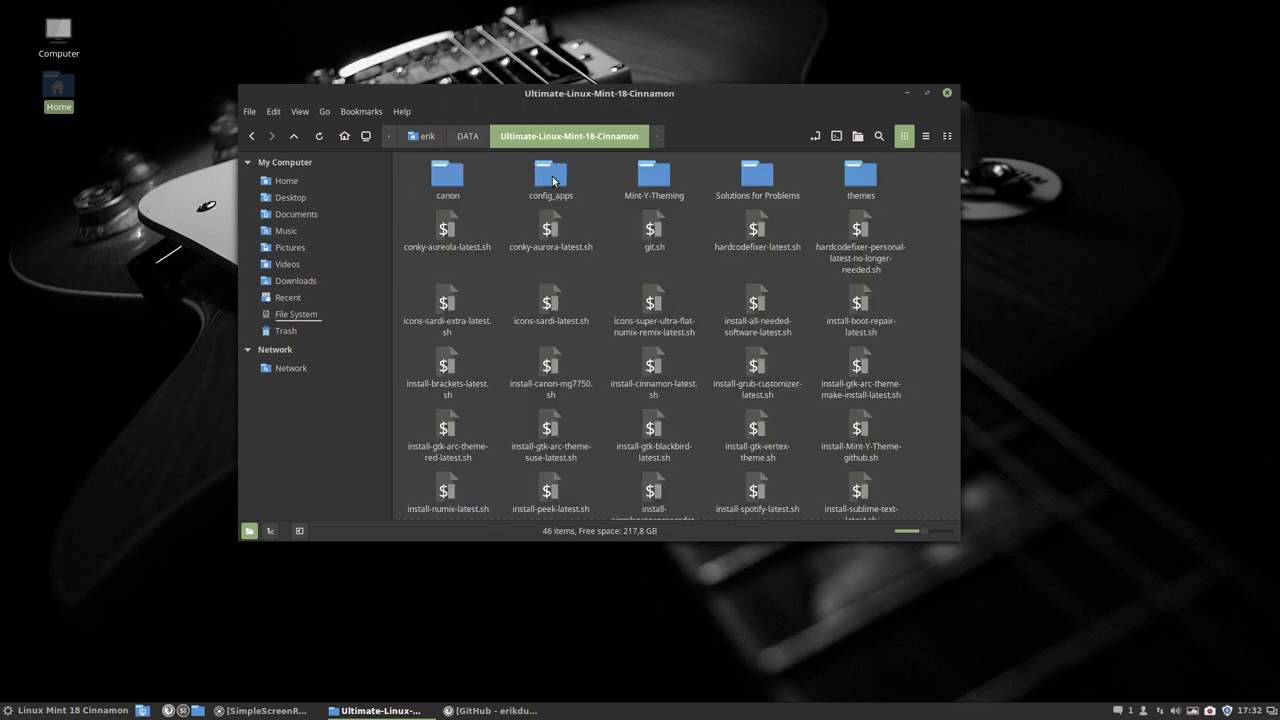
pyautogui.doubleClick(557, 178)
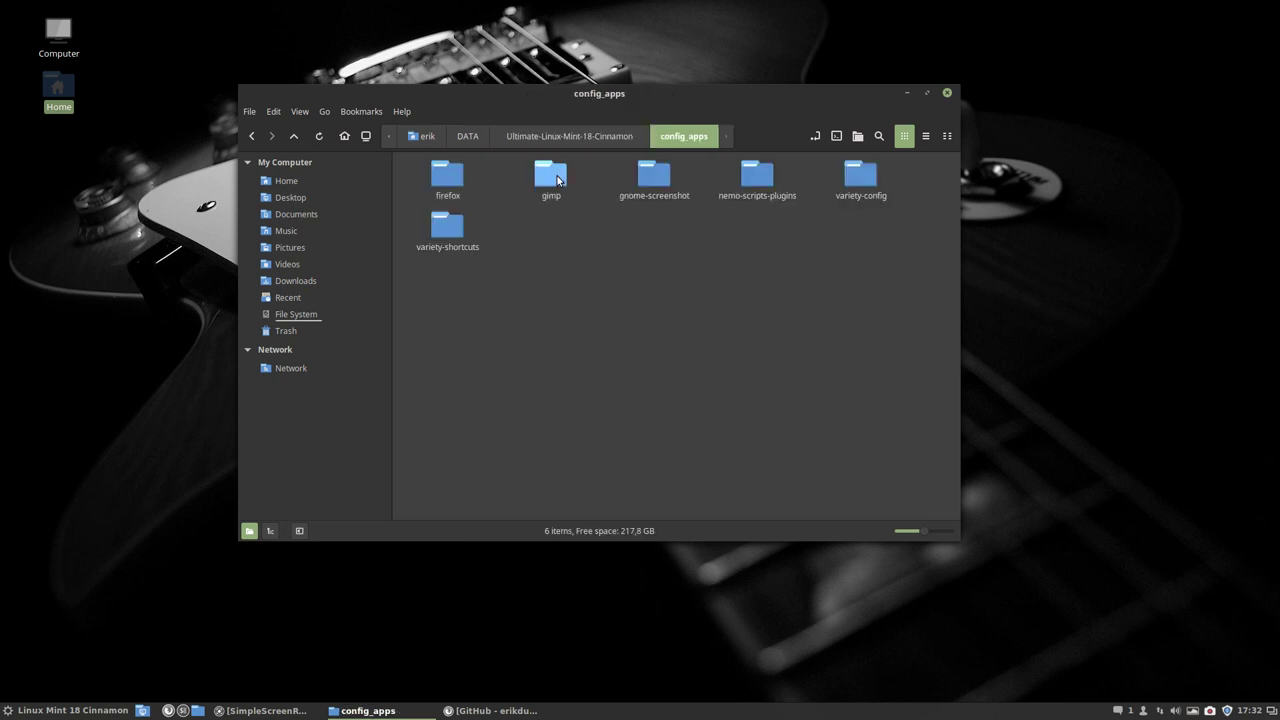
pyautogui.doubleClick(453, 240)
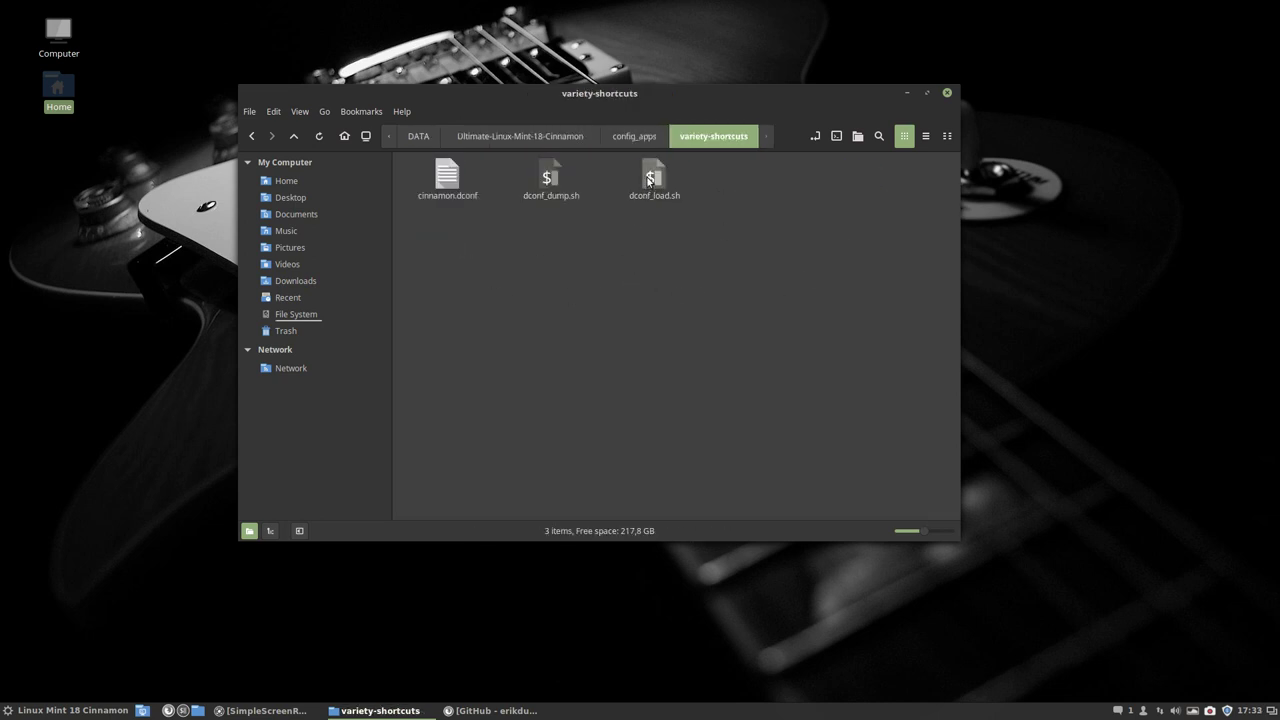
# Run dconf_load.sh in a terminal, enter the sudo password, and close the terminal once the script has run.
pyautogui.doubleClick(652, 178)
pyautogui.click(457, 366)
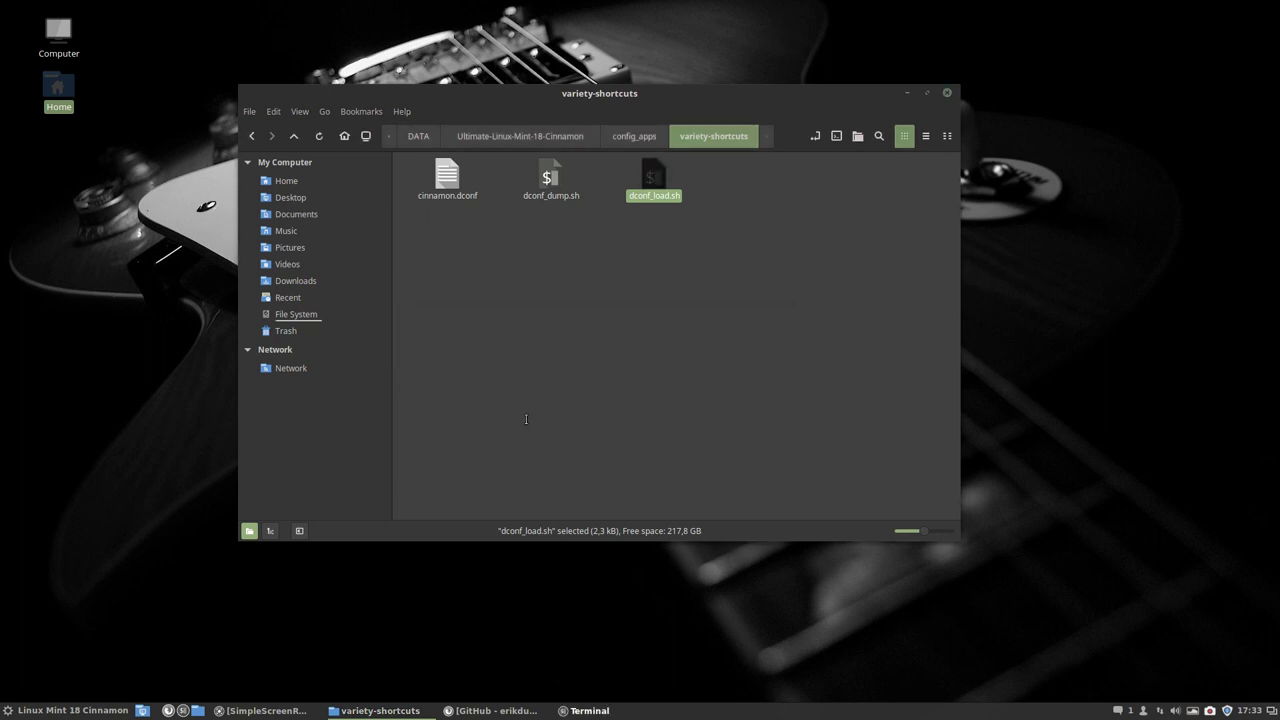
pyautogui.press('Return')
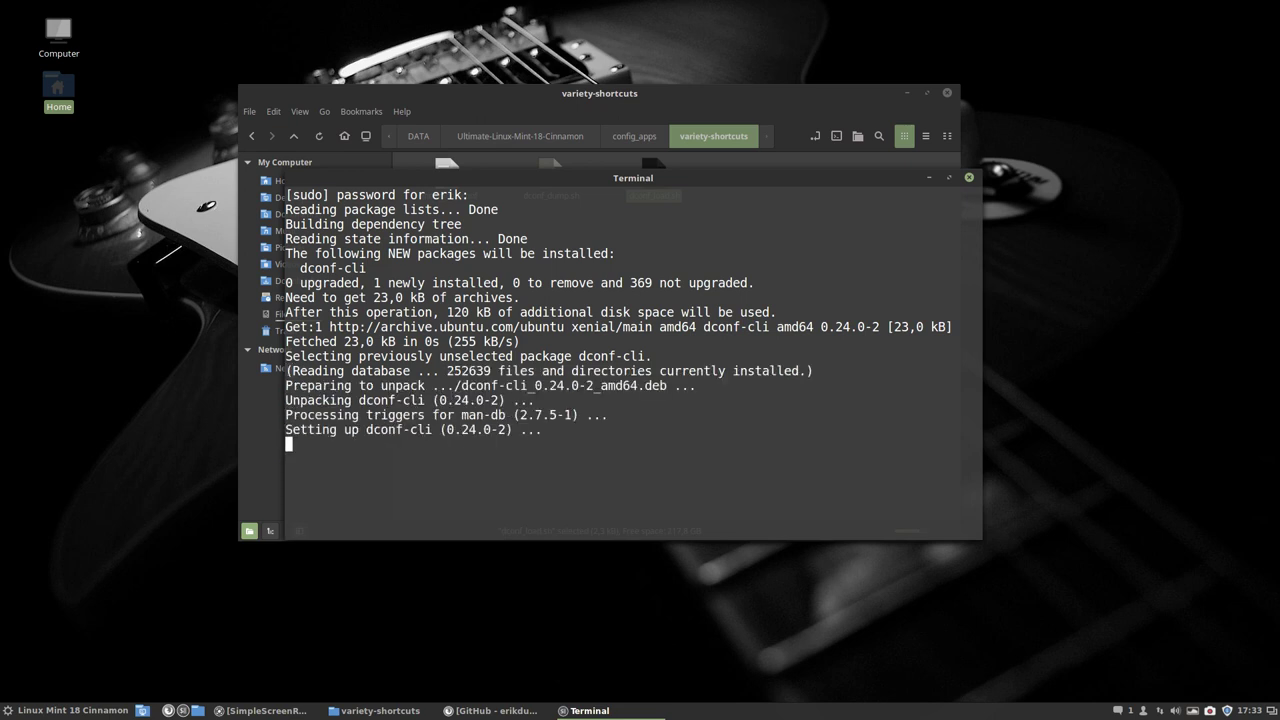
pyautogui.click(968, 177)
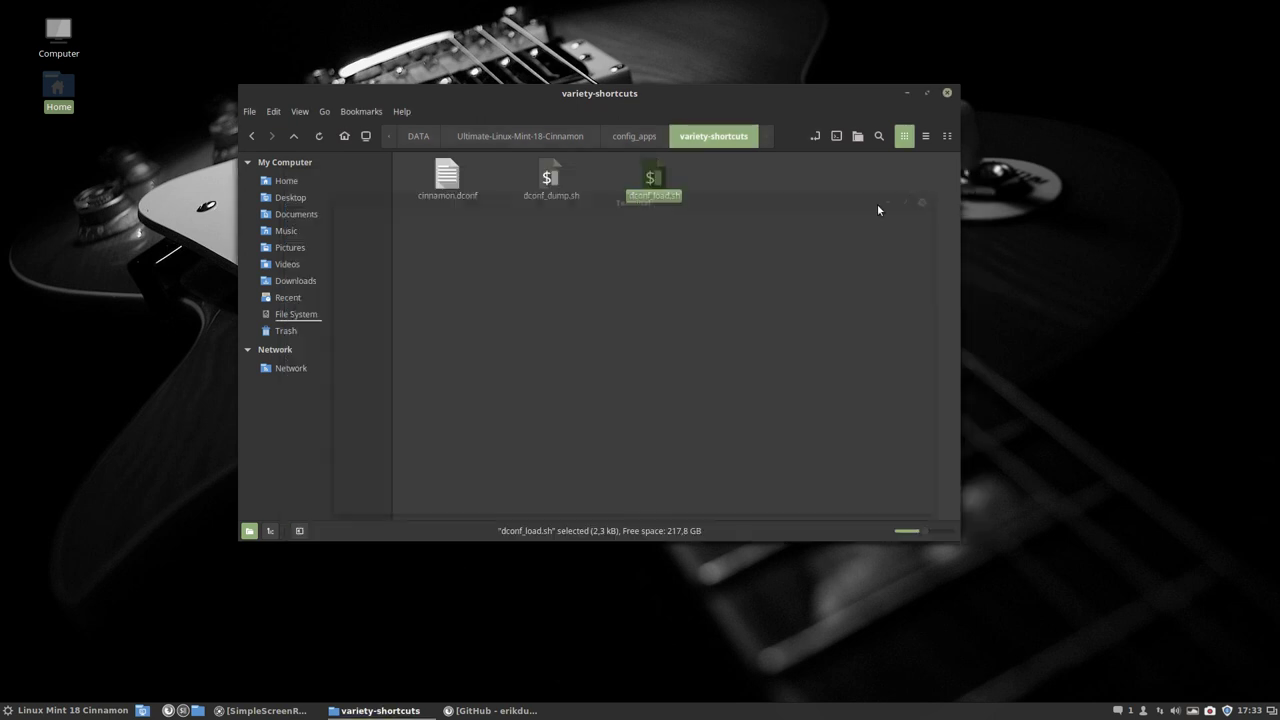
# Minimize the folder window and test the wallpaper shortcuts: one wallpaper forward, one back, and four forward.
pyautogui.click(907, 92)
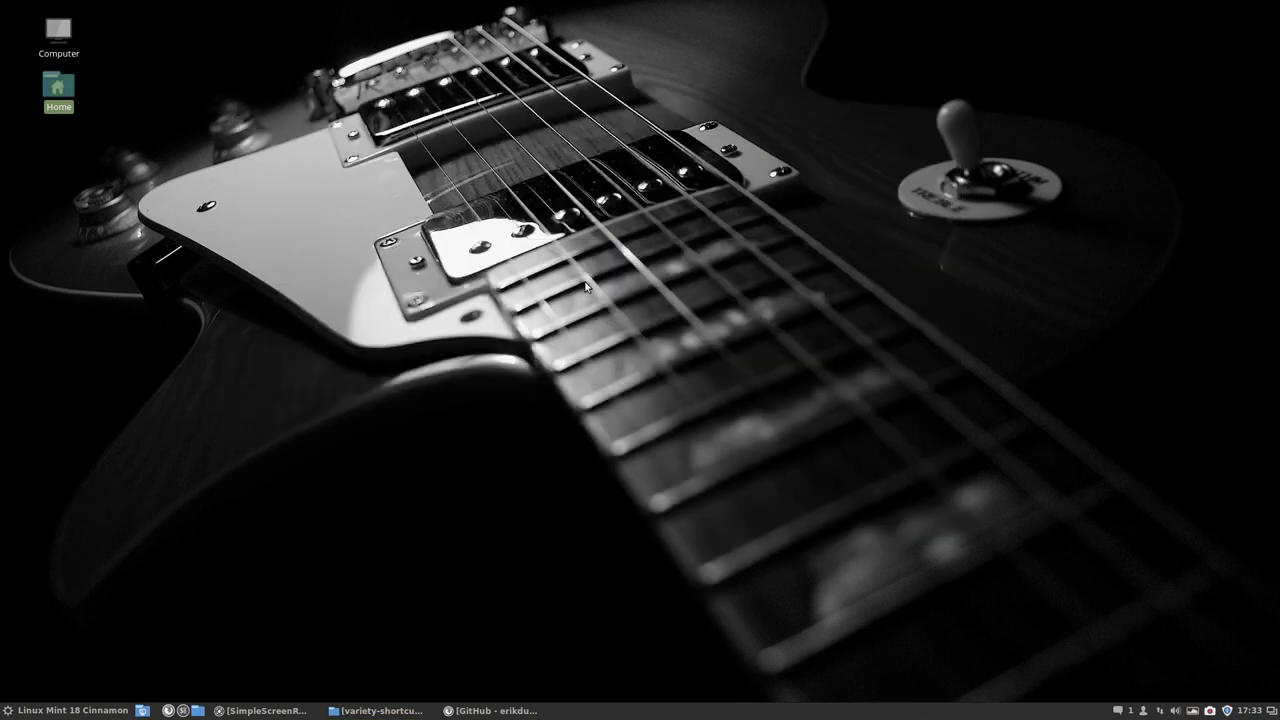
pyautogui.click(586, 287)
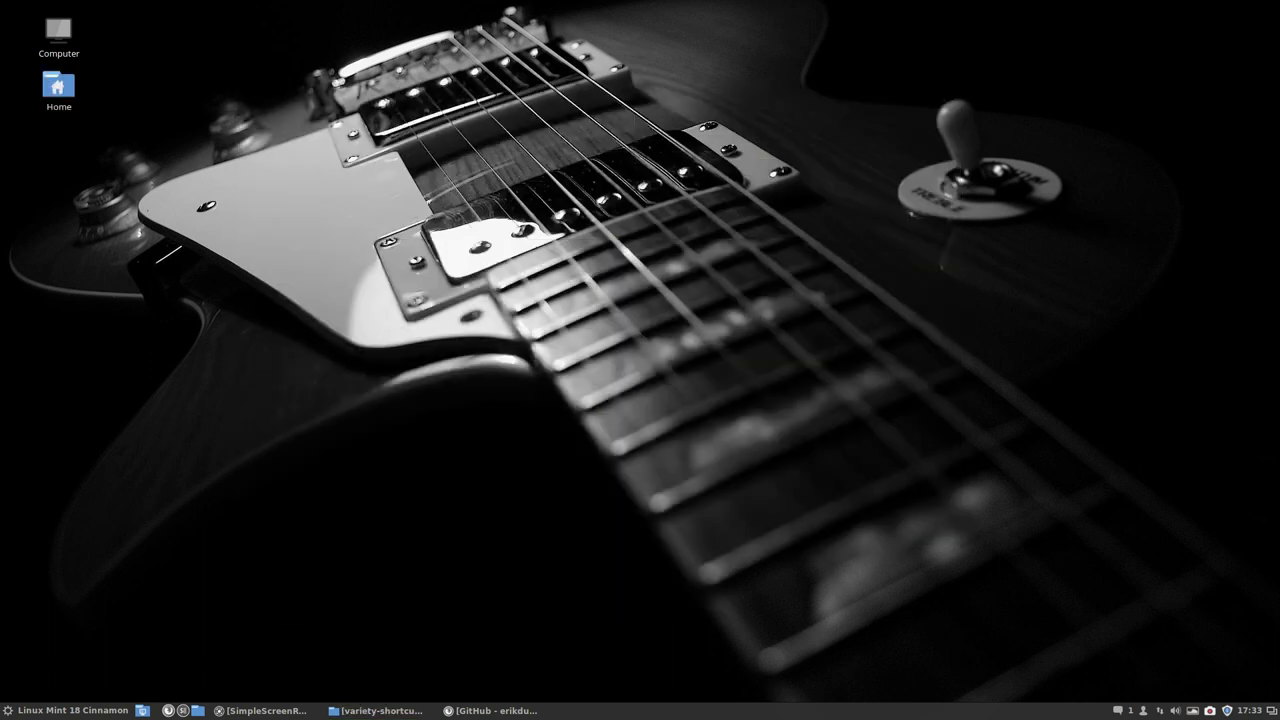
pyautogui.hotkey('alt', 'n')
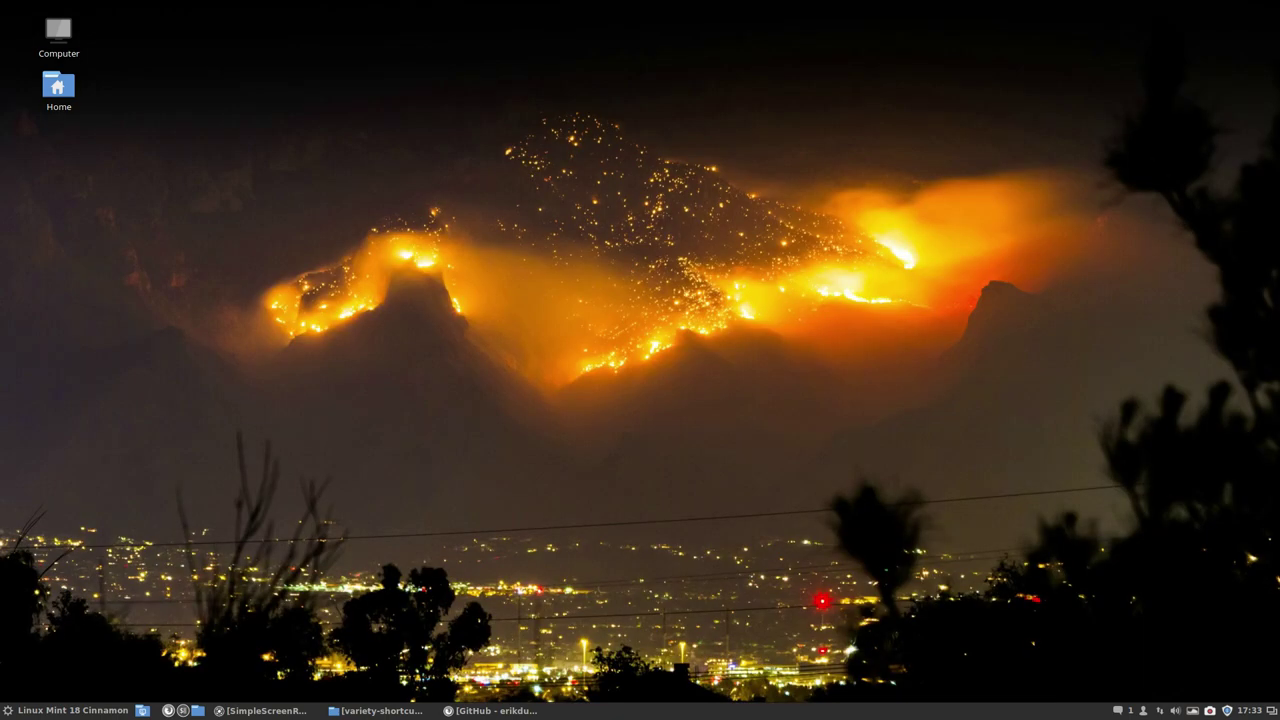
pyautogui.hotkey('alt', 'p')
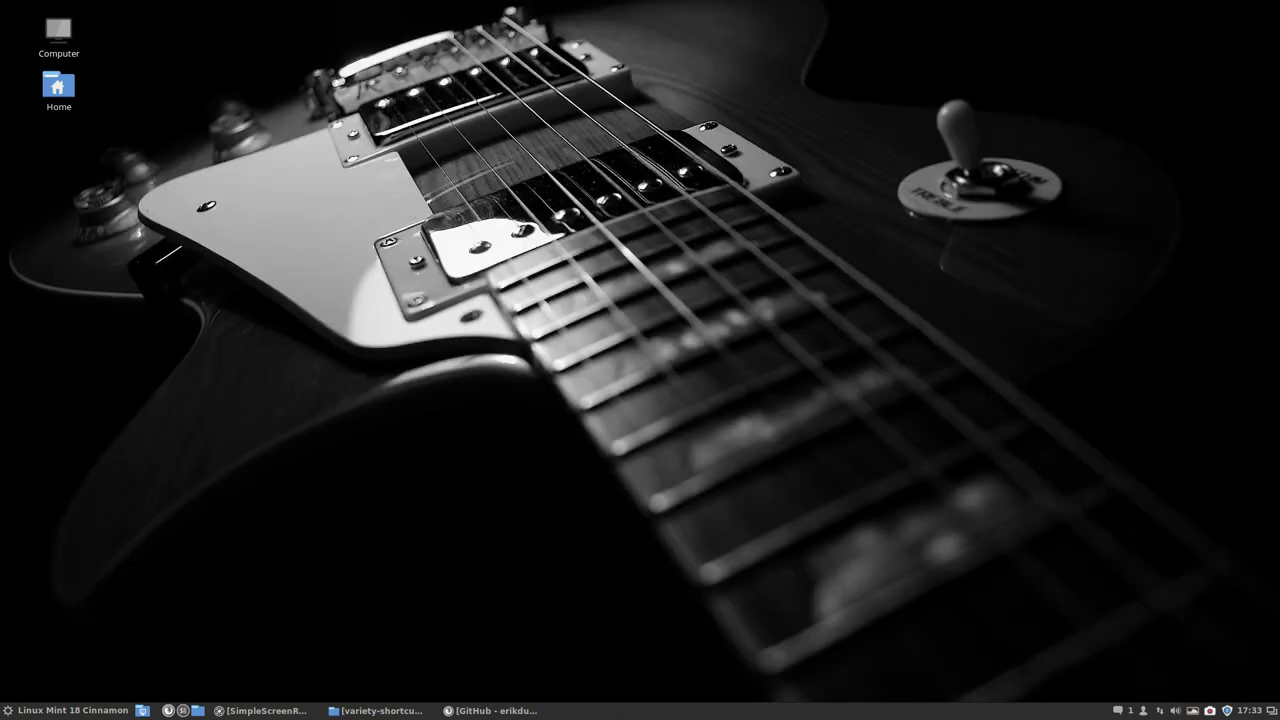
pyautogui.hotkey('alt', 'n')
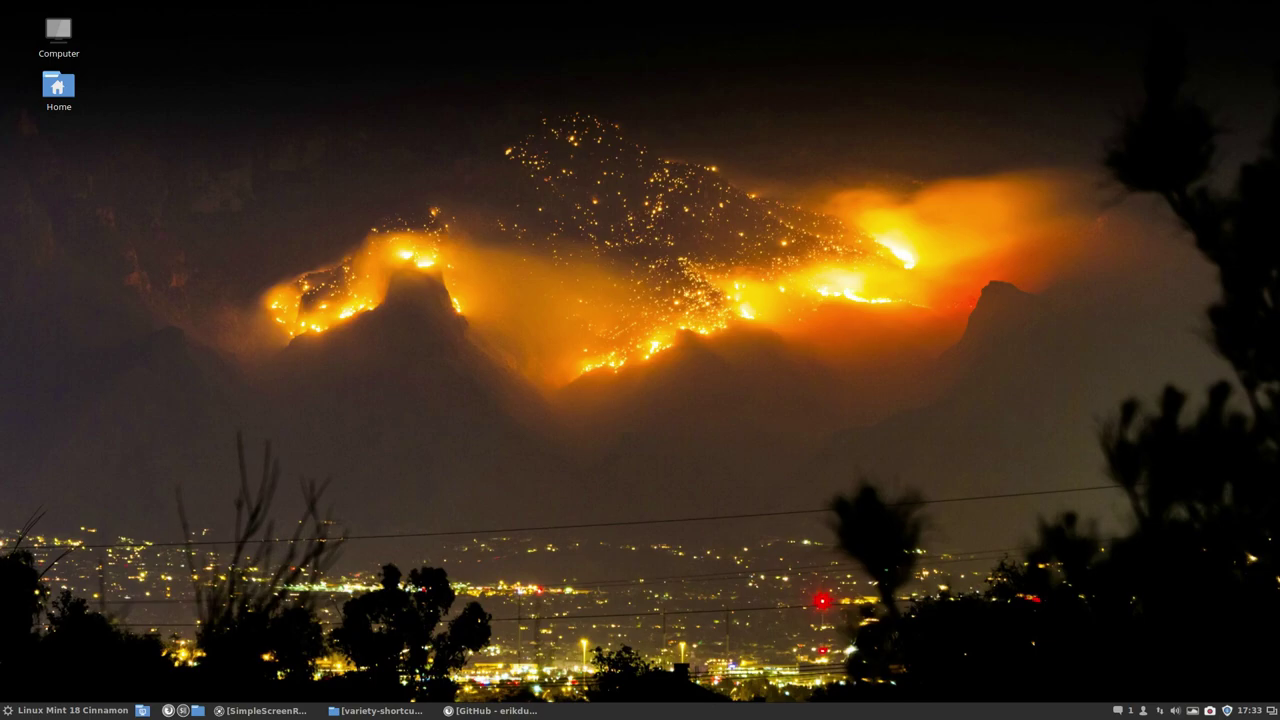
pyautogui.hotkey('alt', 'n')
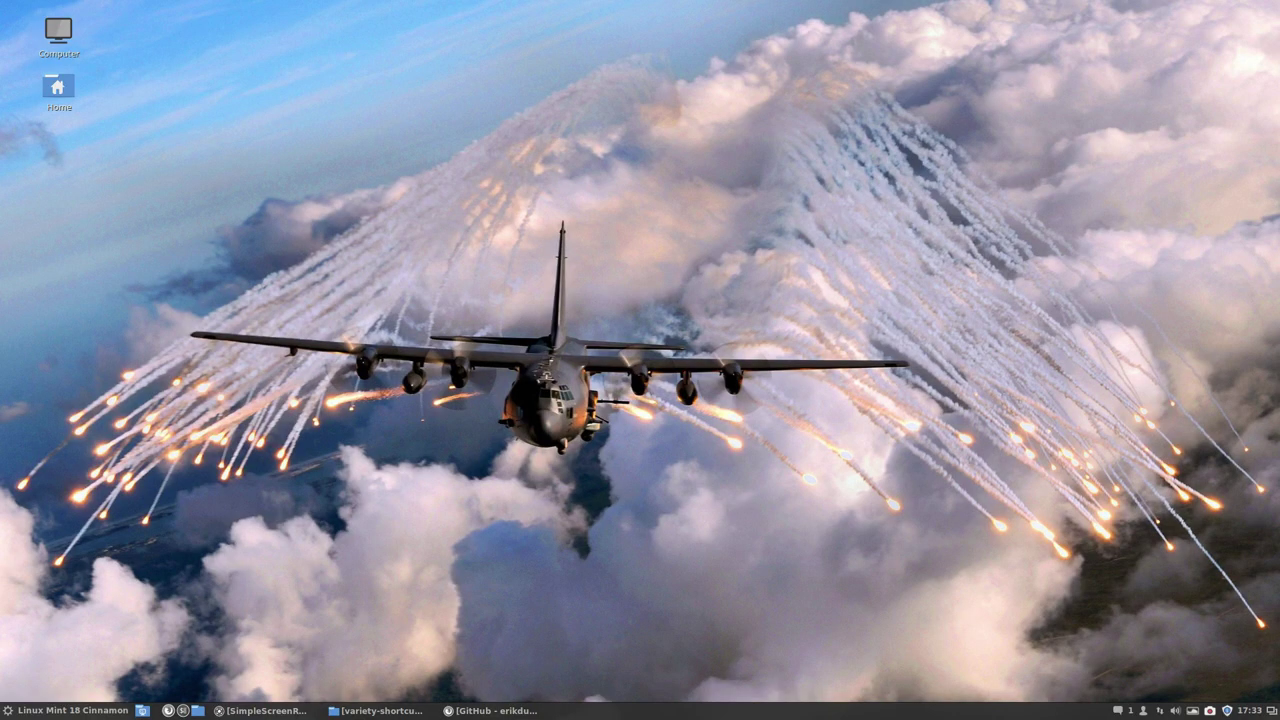
pyautogui.hotkey('alt', 'n')
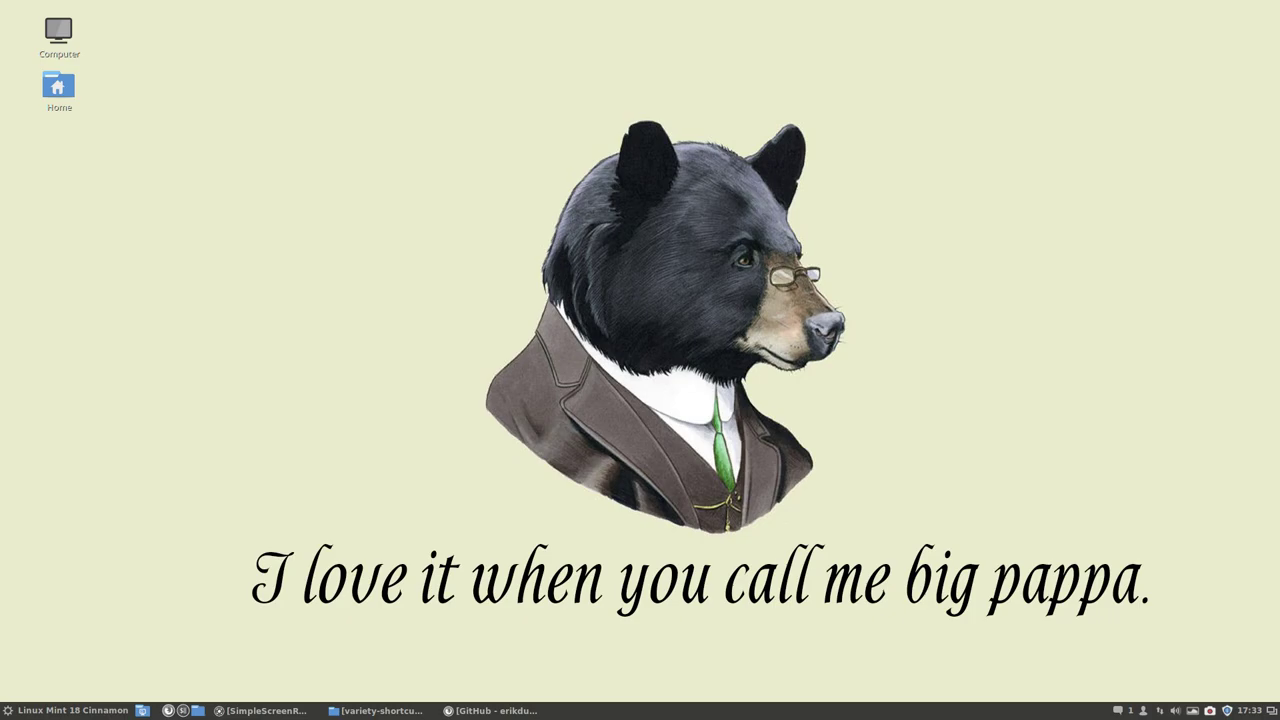
pyautogui.hotkey('alt', 'n')
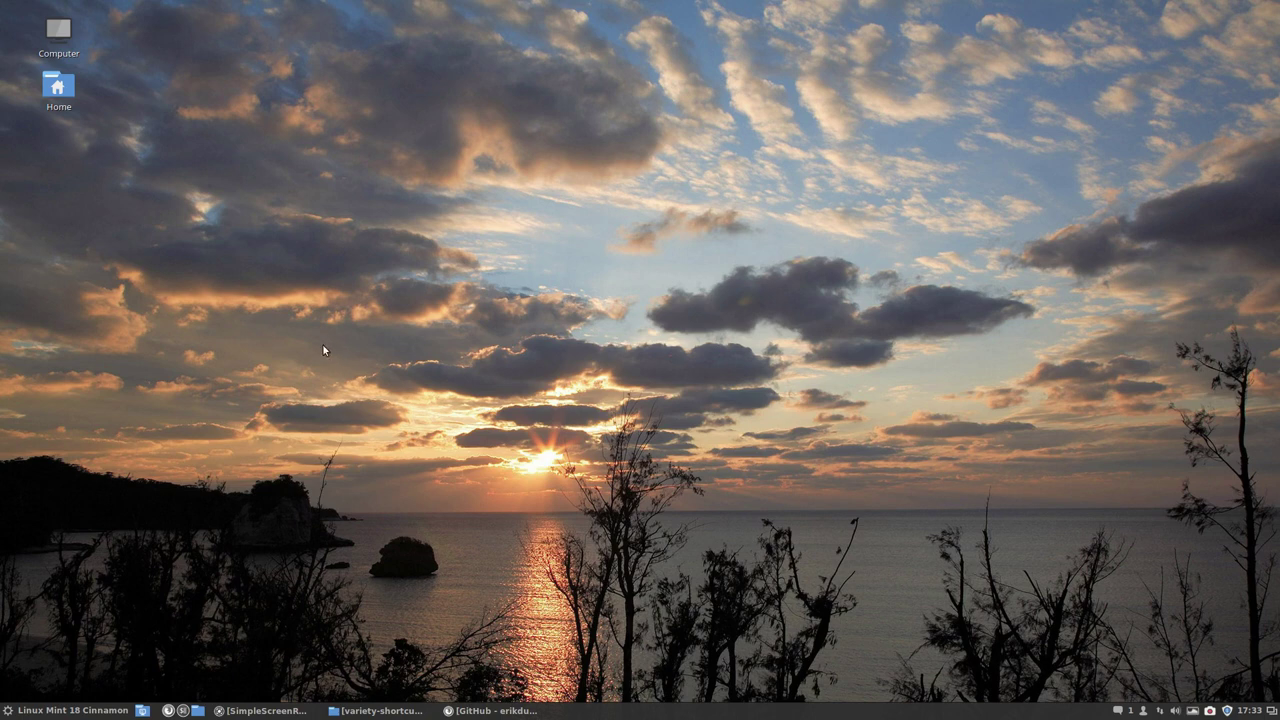
# Search the application menu for Spotify and for Sublime Text, clearing the search after each.
pyautogui.click(40, 712)
pyautogui.write('spotl')
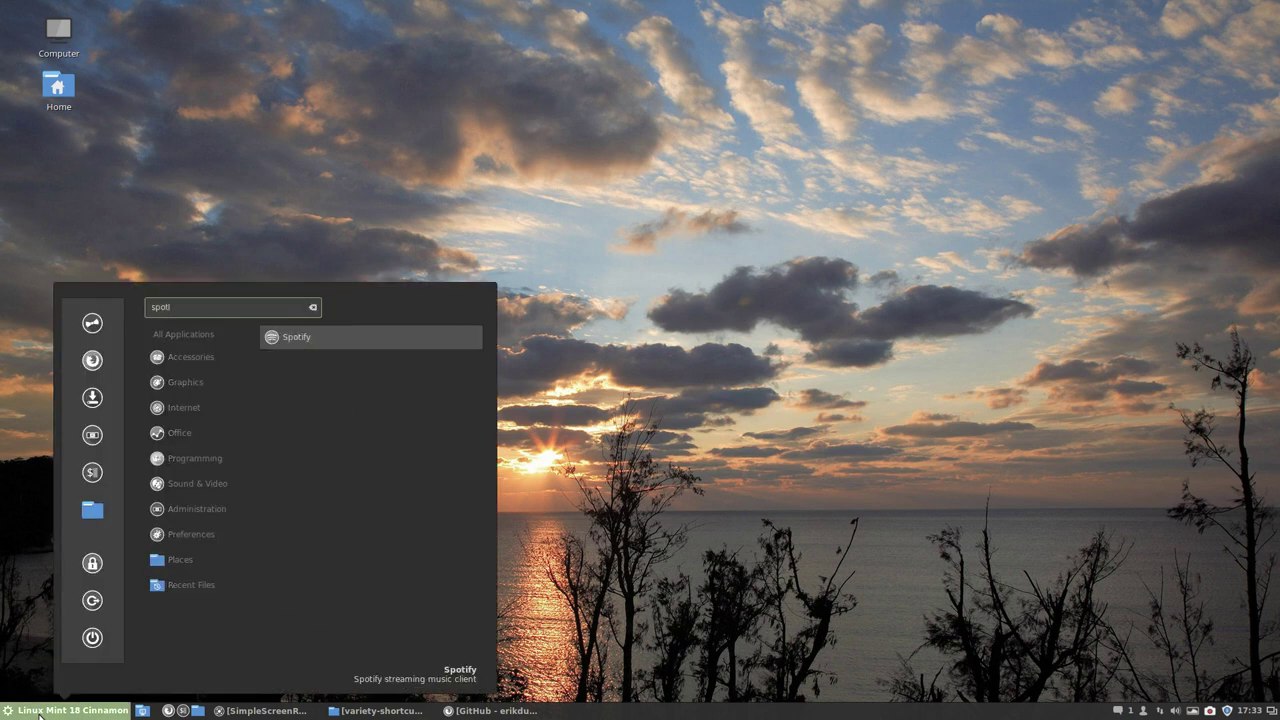
pyautogui.press('BackSpace')
pyautogui.press('BackSpace')
pyautogui.press('BackSpace')
pyautogui.press('BackSpace')
pyautogui.press('BackSpace')
pyautogui.write('subl')
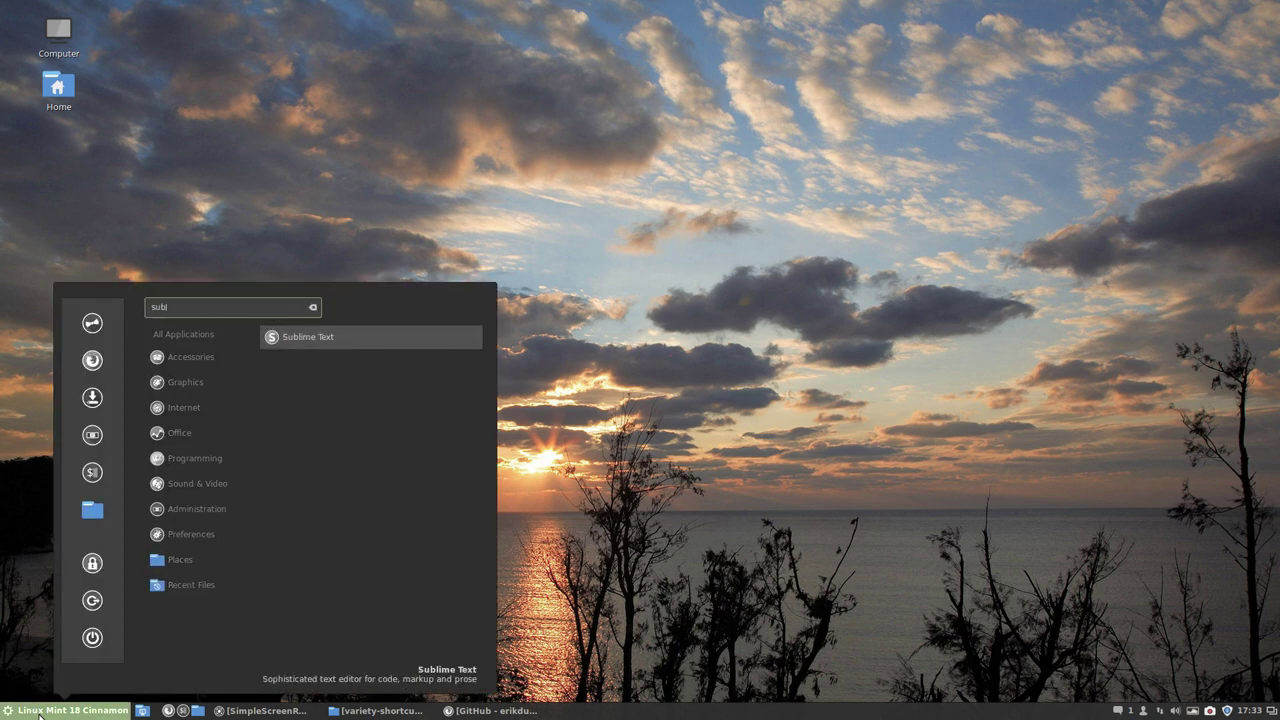
pyautogui.press('BackSpace')
pyautogui.press('BackSpace')
pyautogui.press('BackSpace')
pyautogui.press('BackSpace')
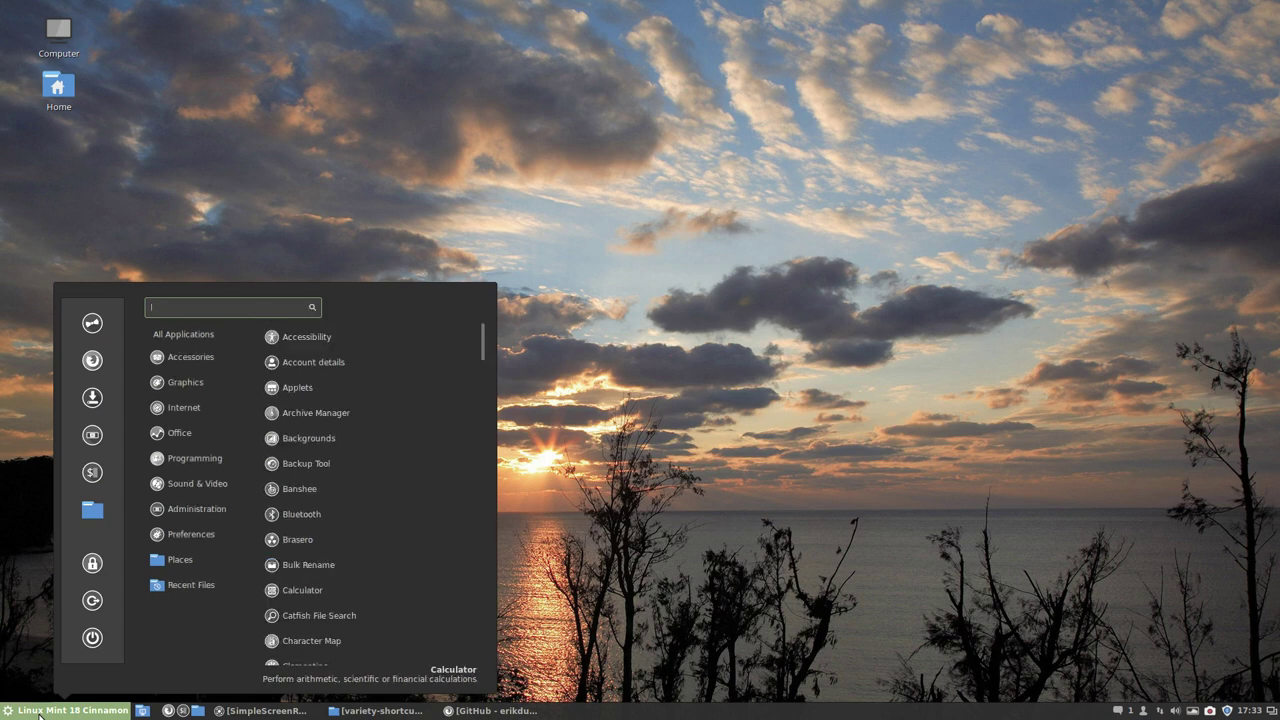
# Search the application menu for "nem", reopen the menu to view its favorites including Themes, and close it.
pyautogui.write('nem')
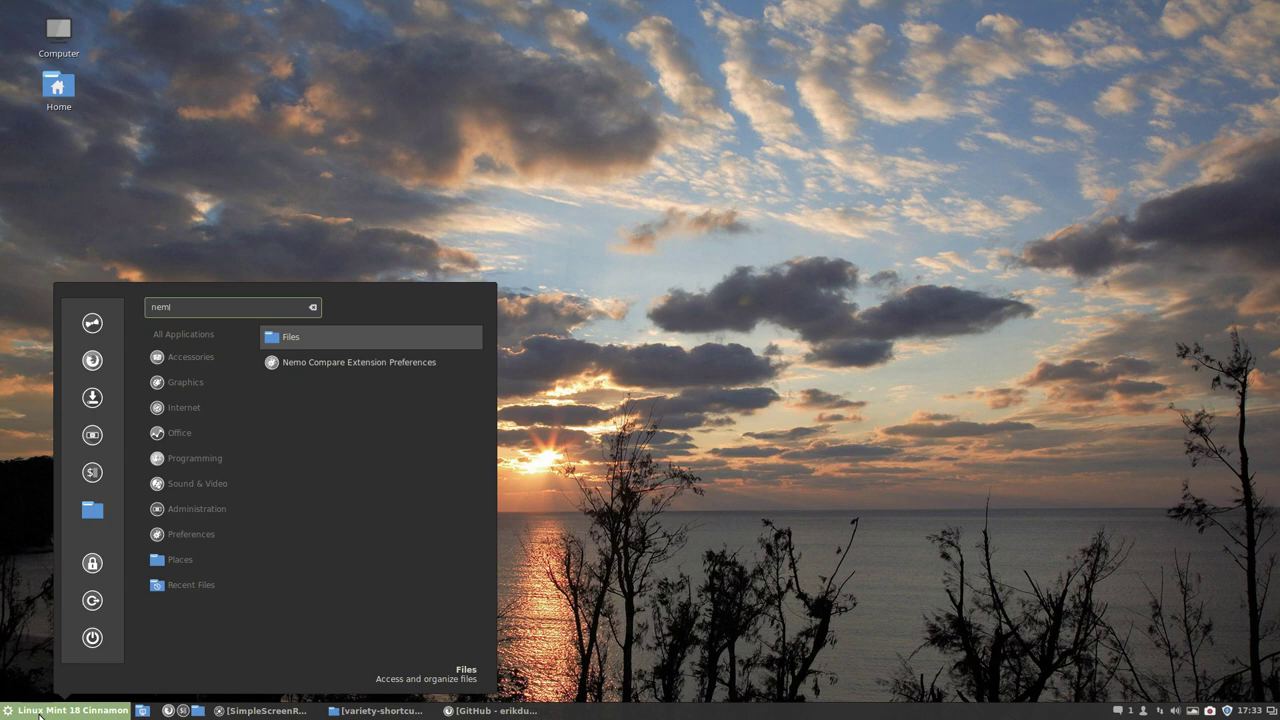
pyautogui.click(631, 466)
pyautogui.click(43, 714)
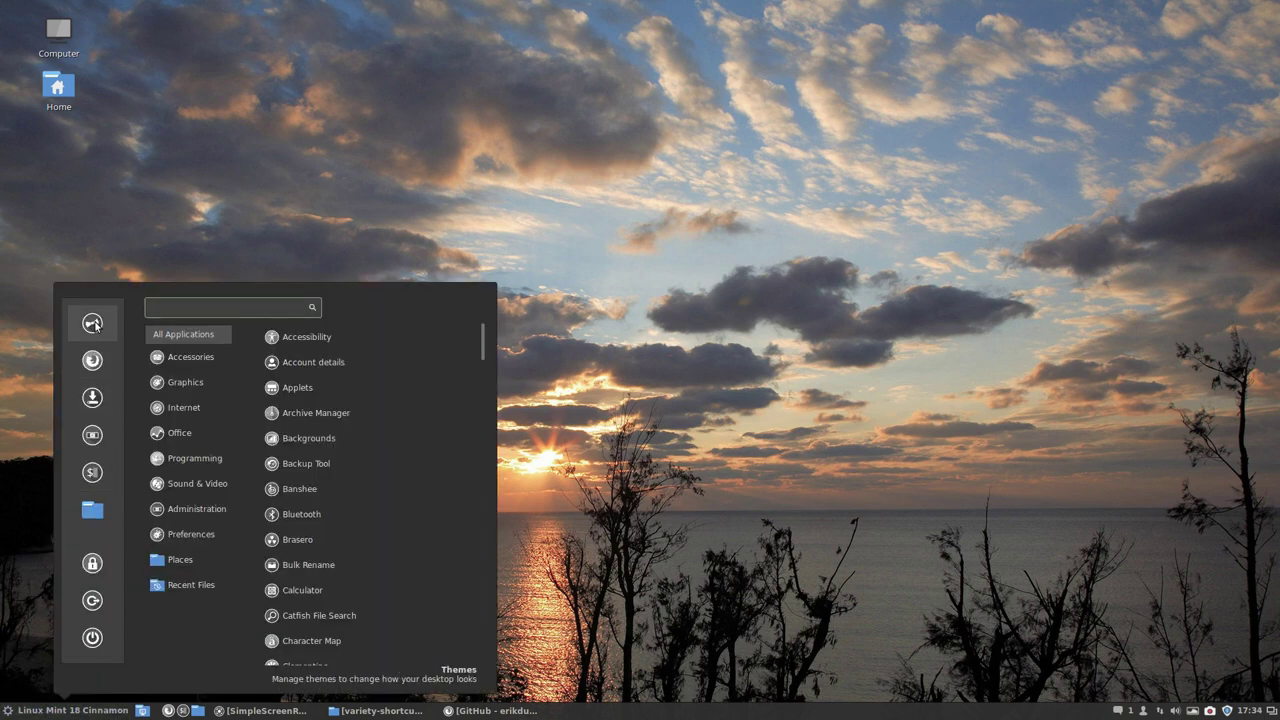
pyautogui.click(427, 215)
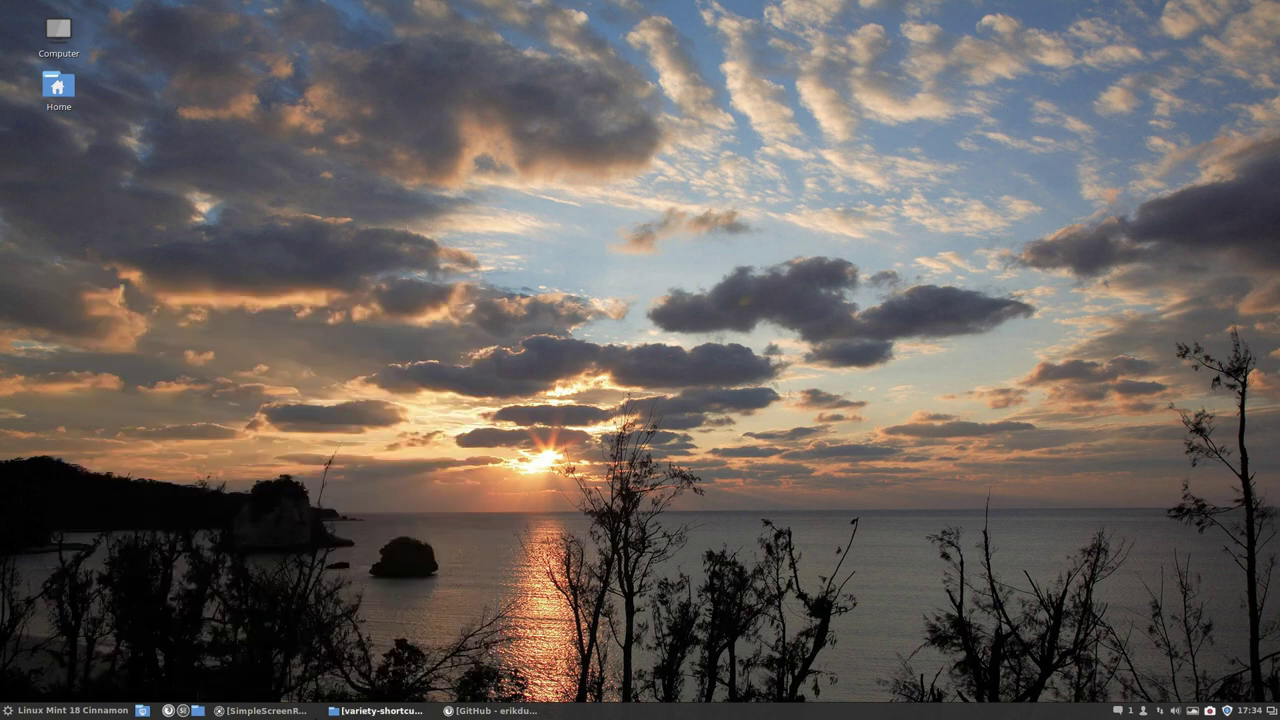
# Switch to Firefox, open the themes-icons-pack repository from the owner's GitHub profile, copy its HTTPS clone address, and minimize the browser.
pyautogui.click(469, 711)
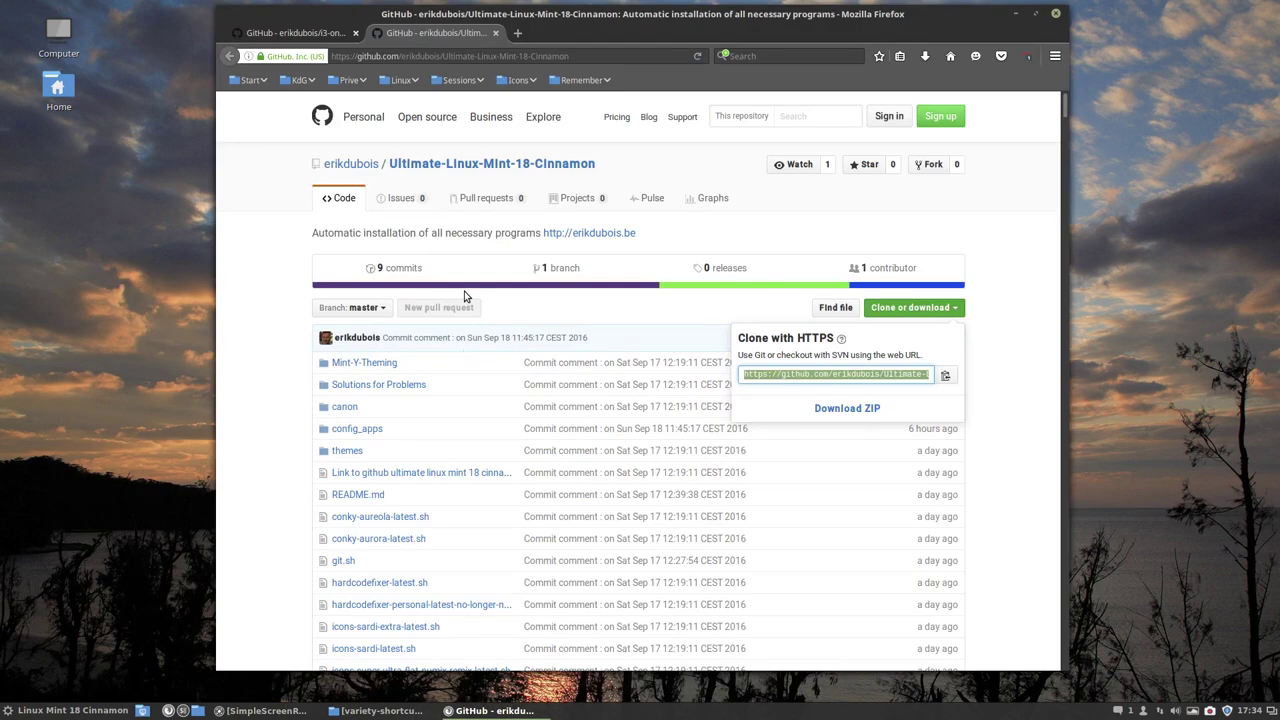
pyautogui.click(362, 166)
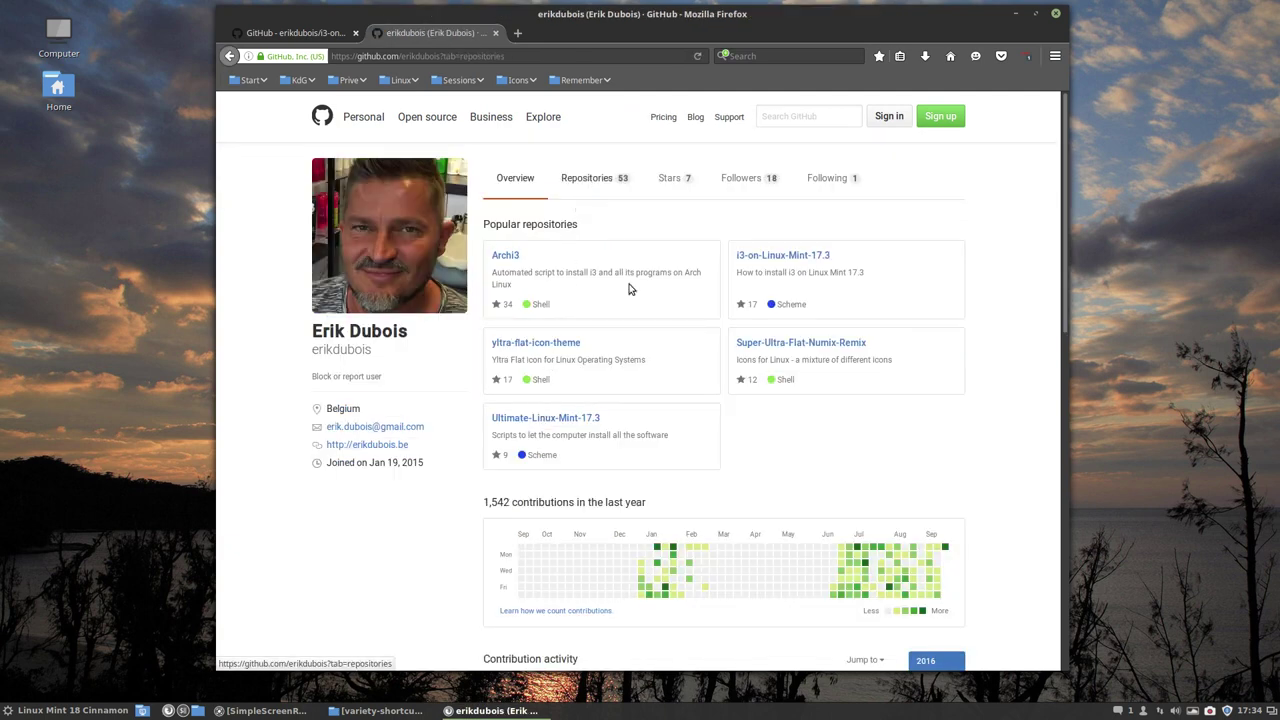
pyautogui.click(559, 412)
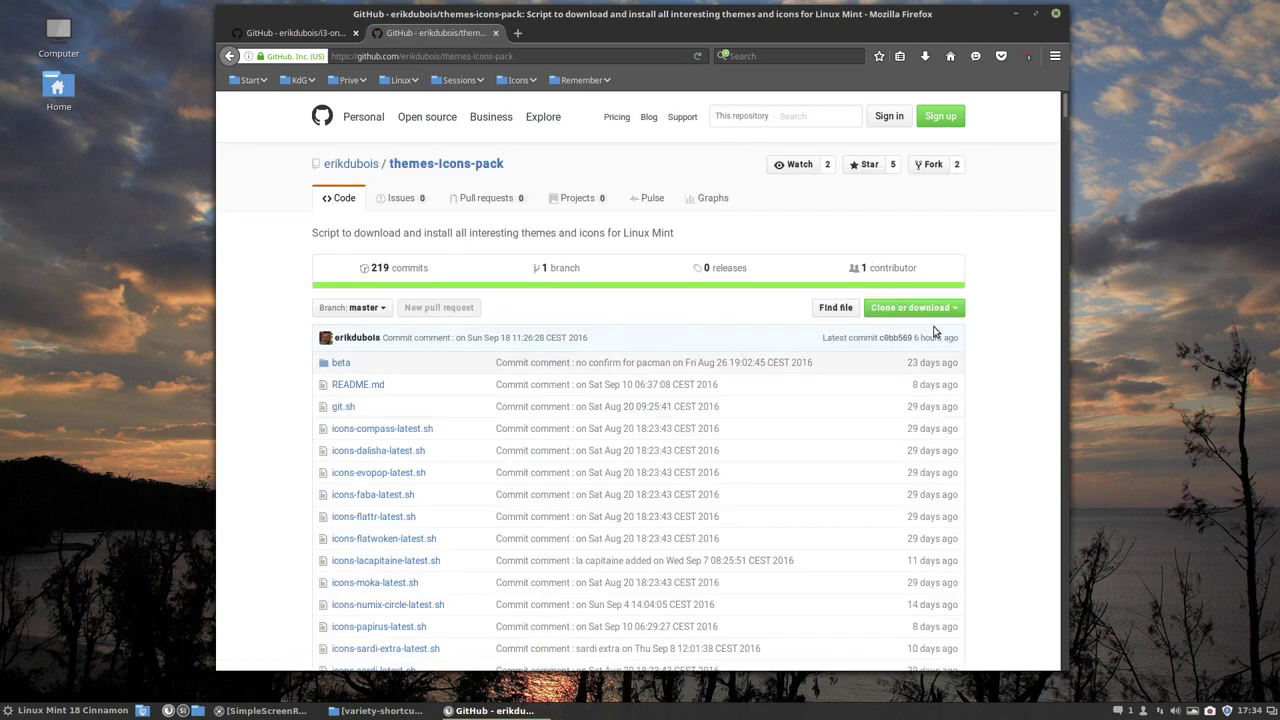
pyautogui.click(912, 308)
pyautogui.click(945, 376)
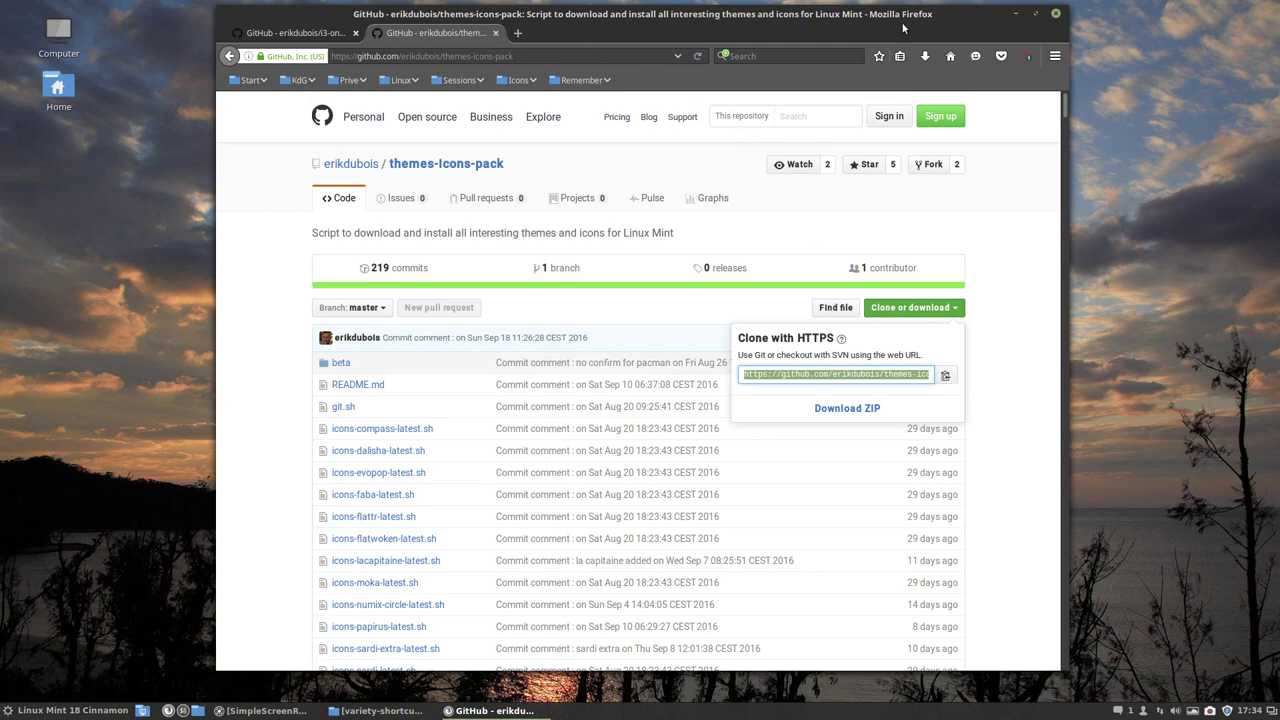
pyautogui.click(1015, 14)
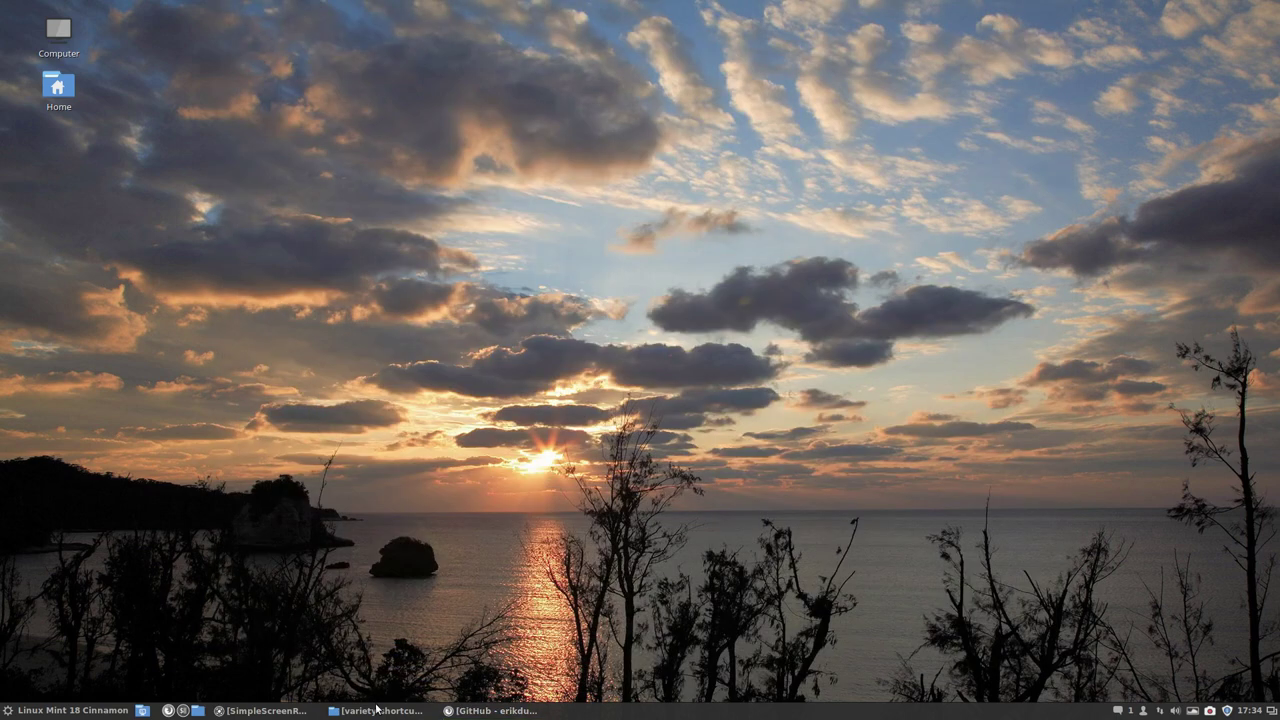
# Clone the themes-icons-pack repository into the DATA folder with git clone and the copied address, and close the terminal.
pyautogui.click(377, 710)
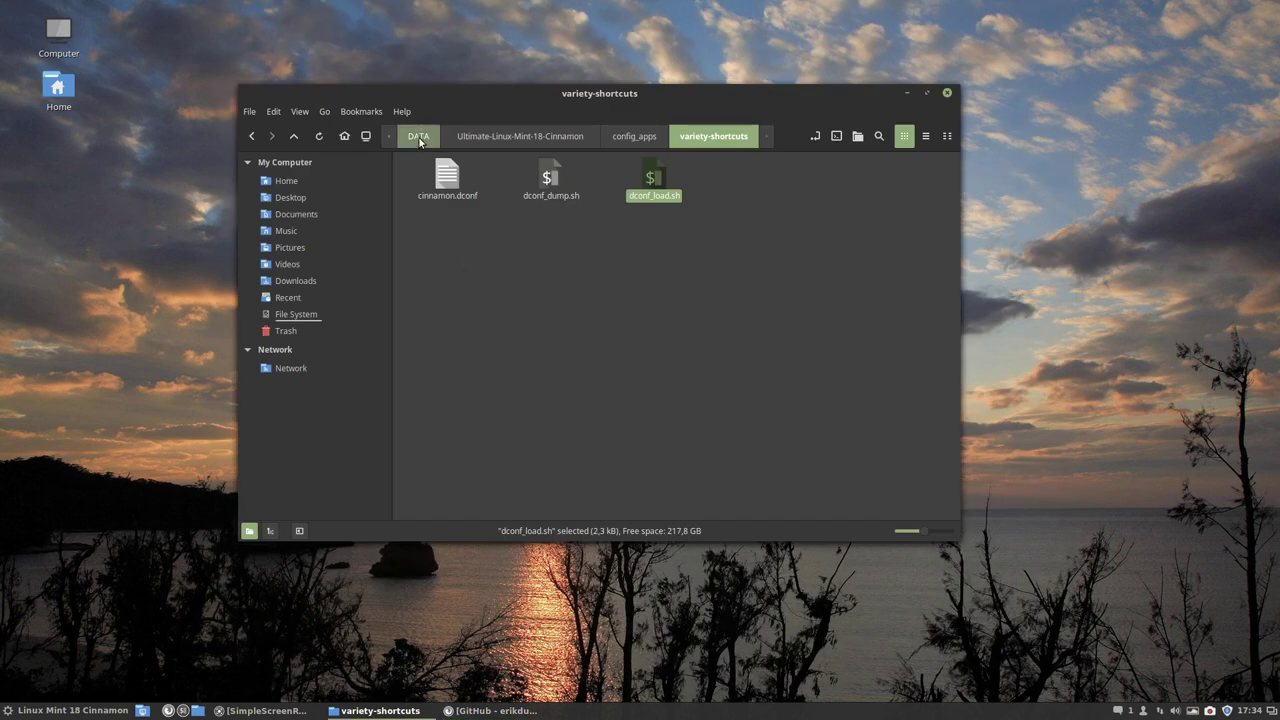
pyautogui.click(418, 137)
pyautogui.rightClick(565, 295)
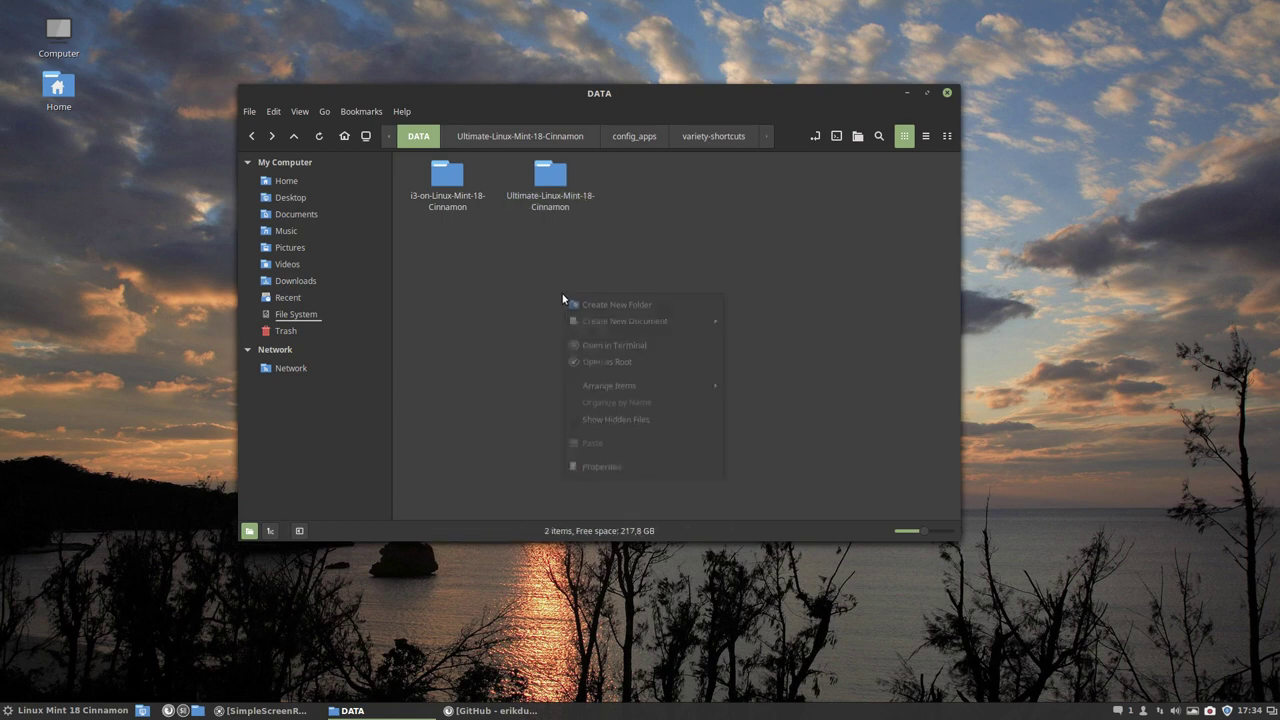
pyautogui.click(642, 349)
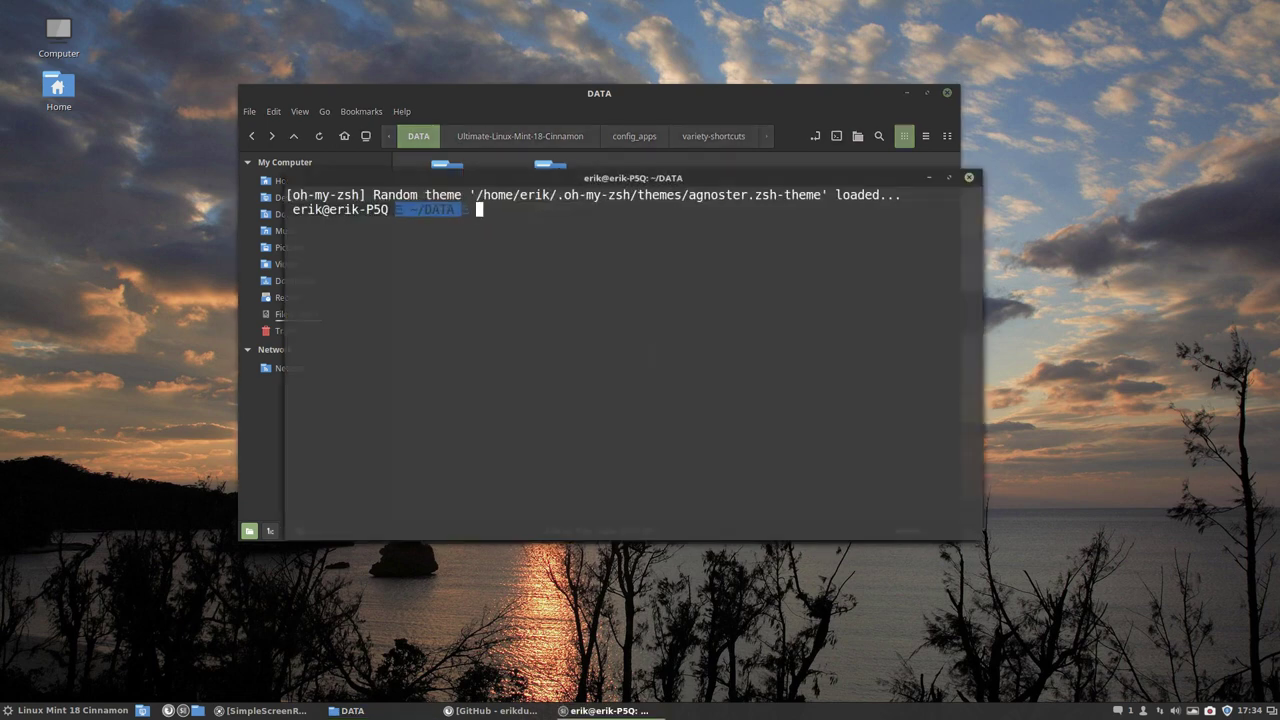
pyautogui.write('git clone')
pyautogui.rightClick(613, 258)
pyautogui.click(653, 327)
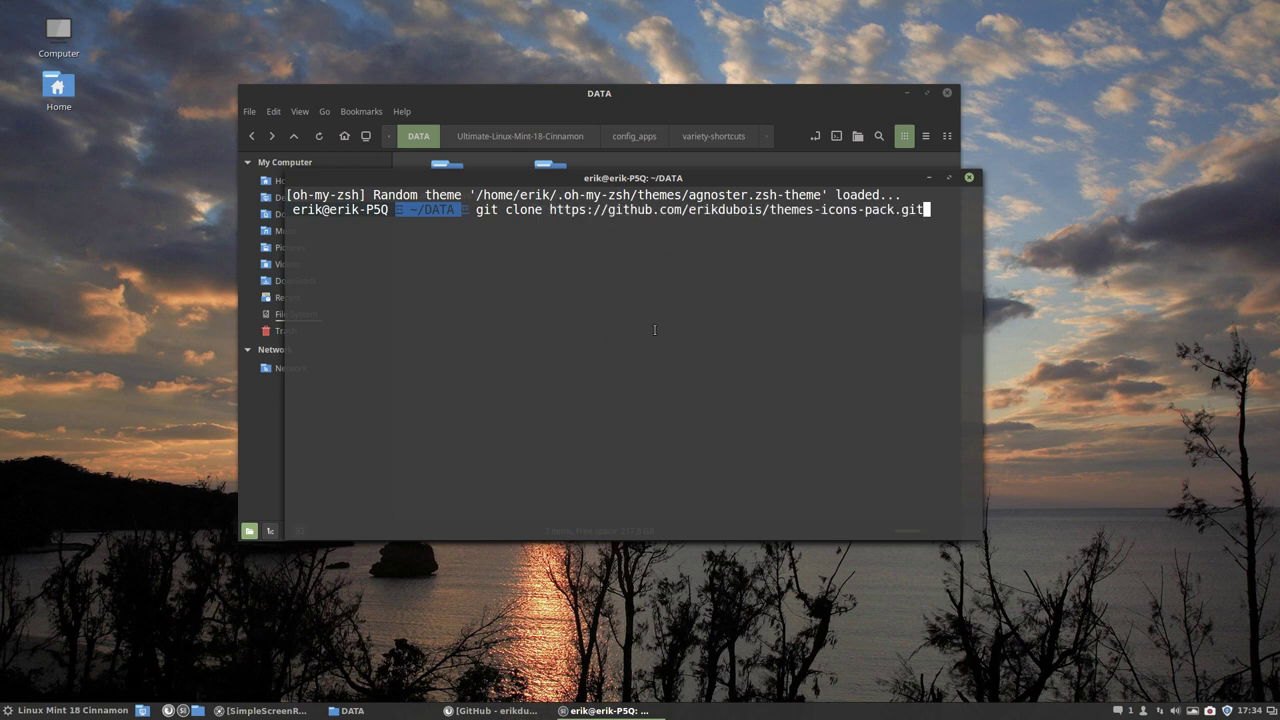
pyautogui.press('Return')
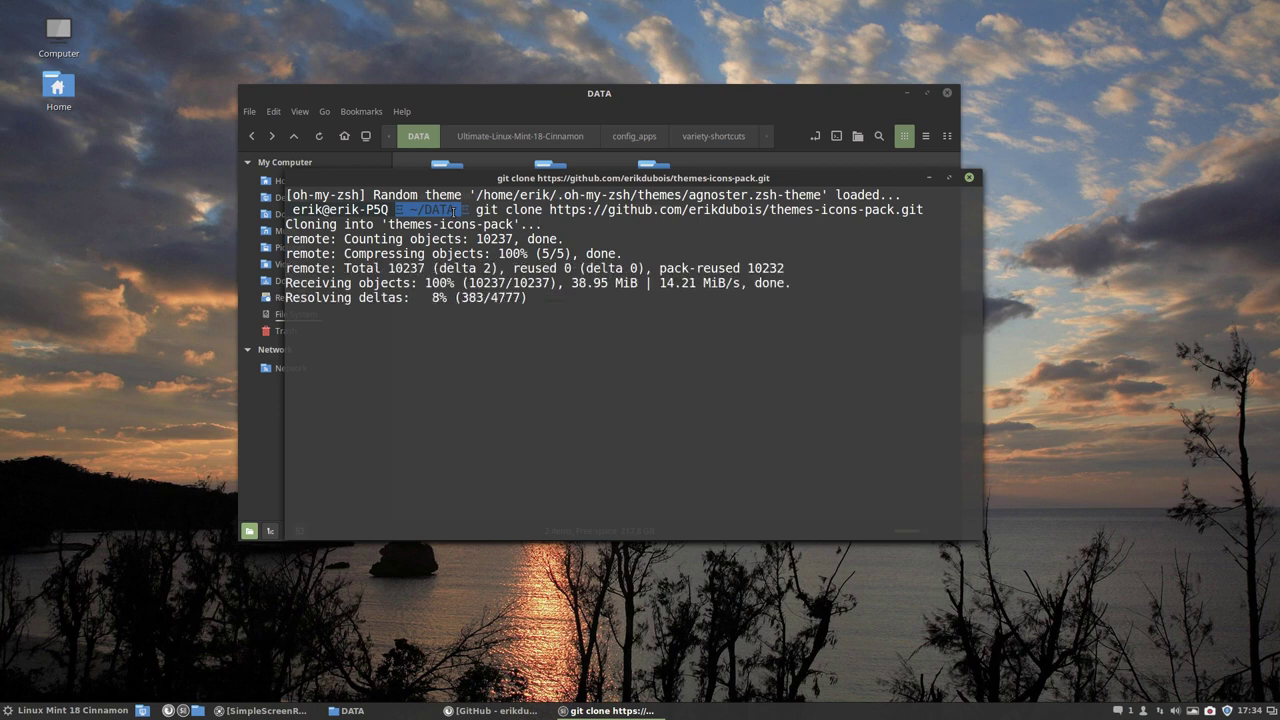
pyautogui.click(971, 176)
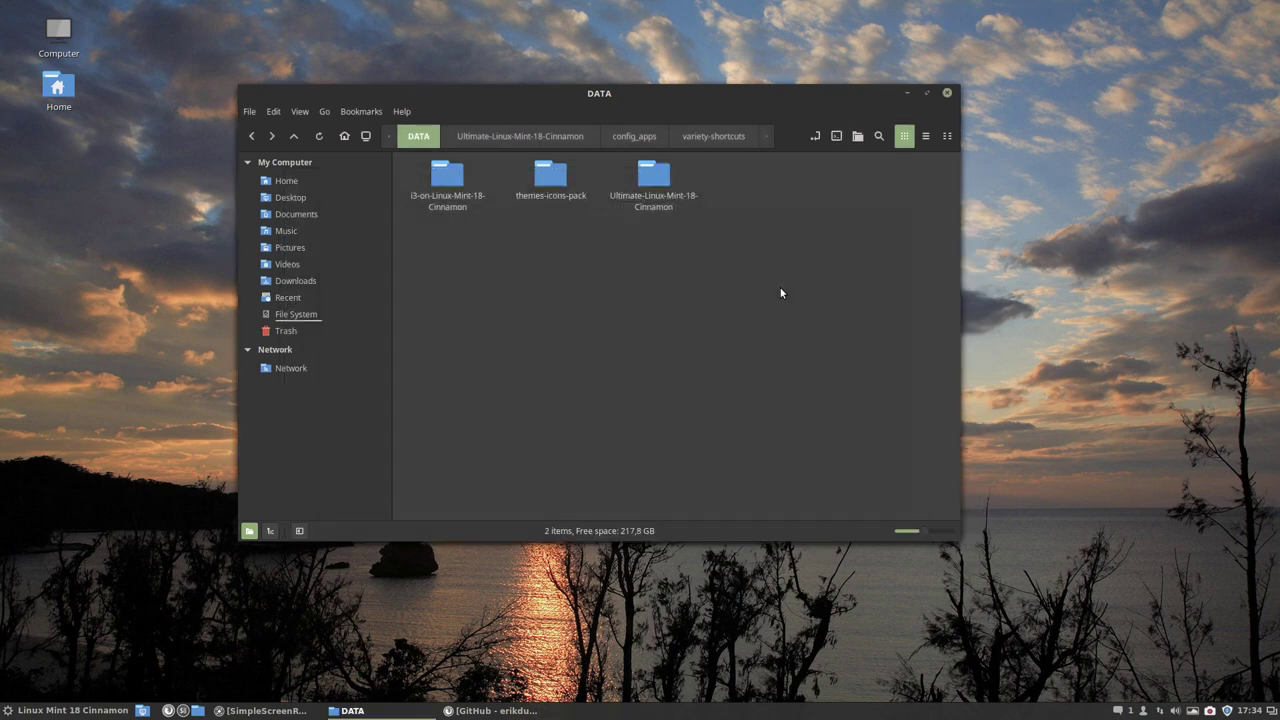
pyautogui.click(834, 138)
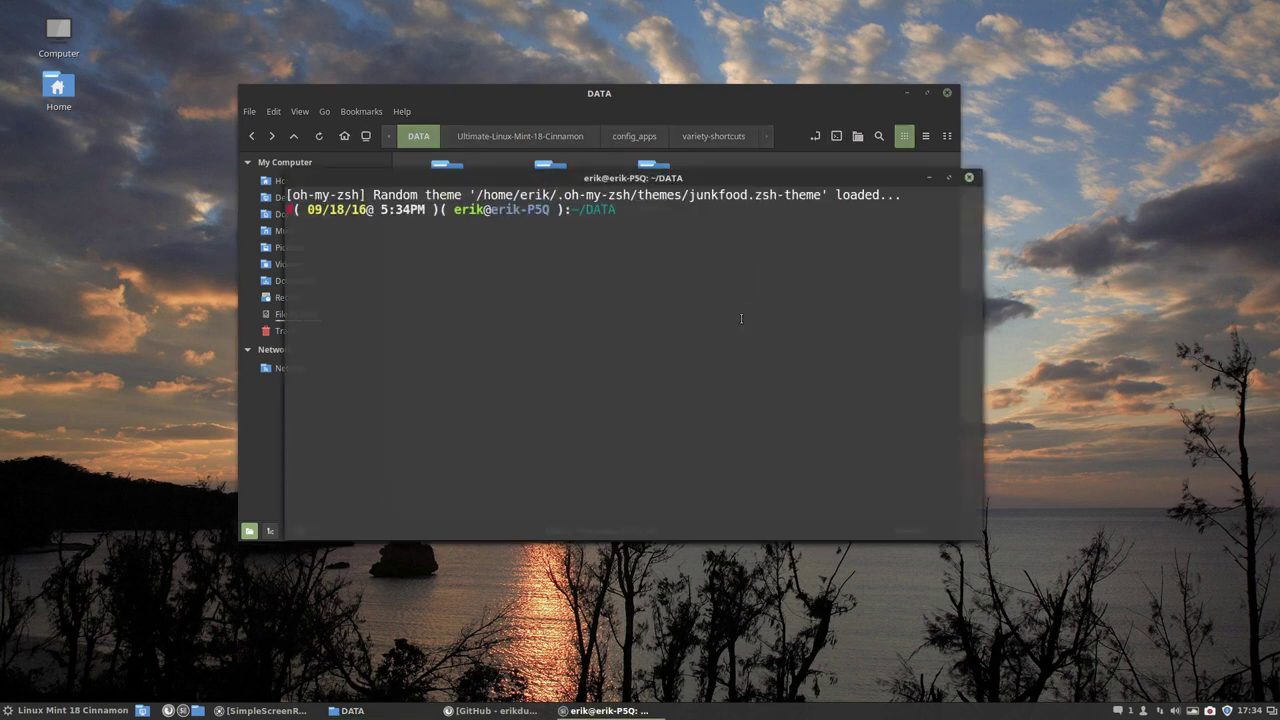
pyautogui.click(969, 177)
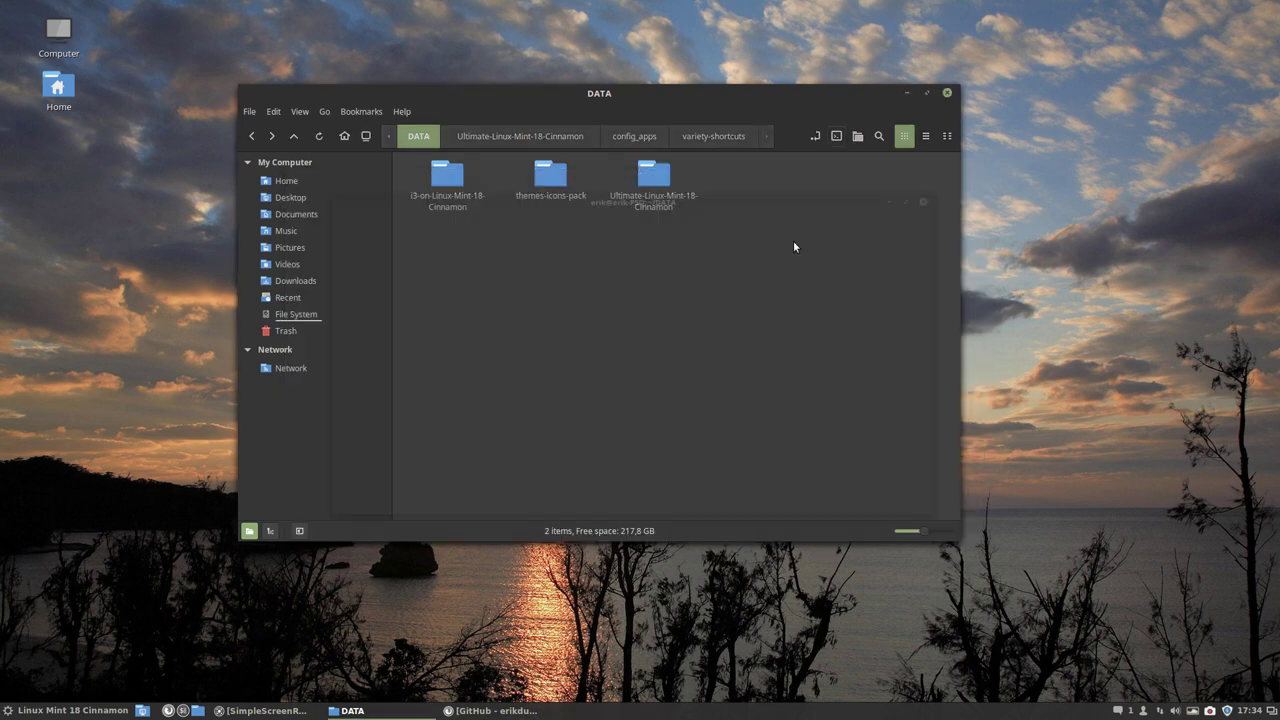
# Open the themes-icons-pack folder, run installation_deb_themes.sh in a terminal, and enter the sudo password.
pyautogui.click(544, 178)
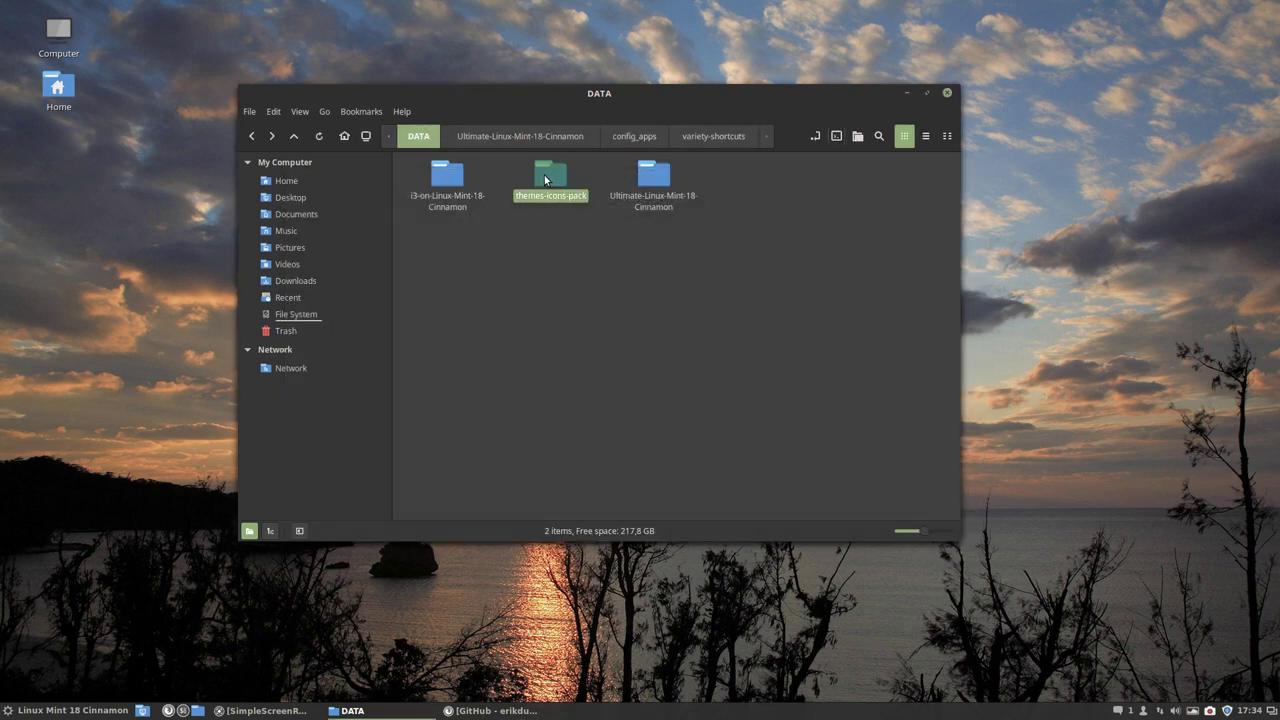
pyautogui.doubleClick(544, 177)
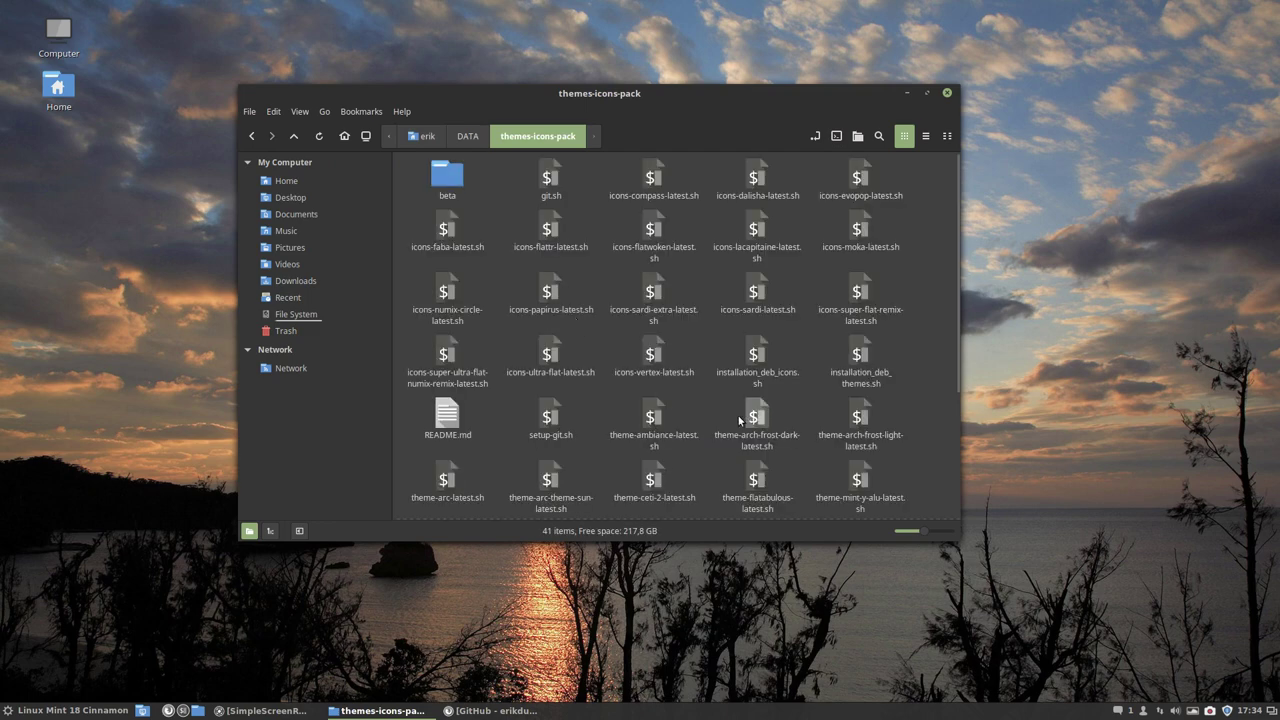
pyautogui.click(860, 356)
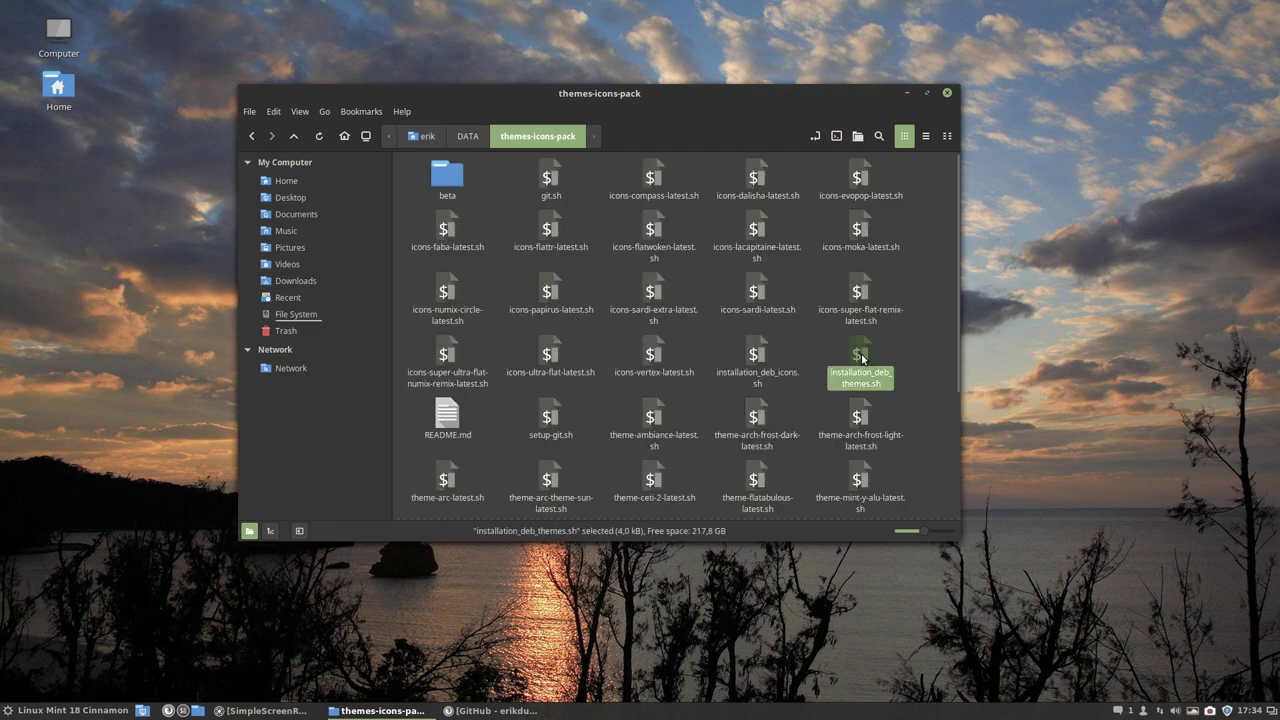
pyautogui.click(757, 356)
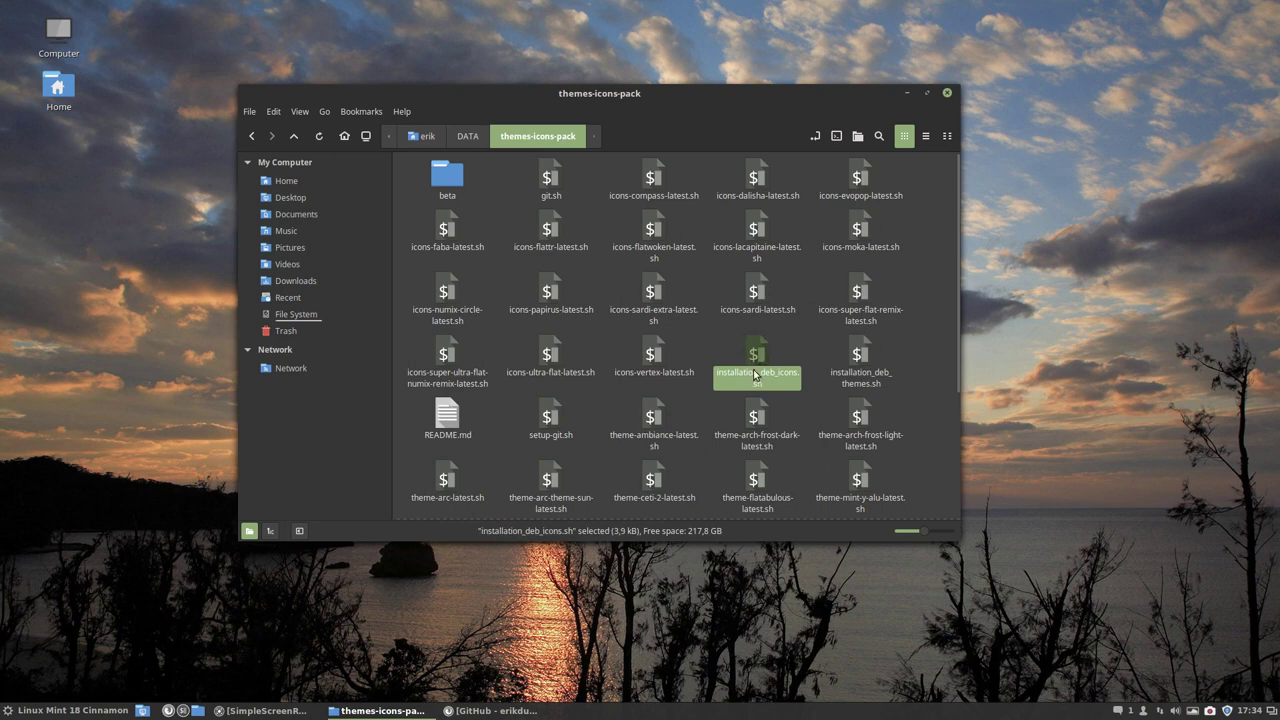
pyautogui.doubleClick(857, 357)
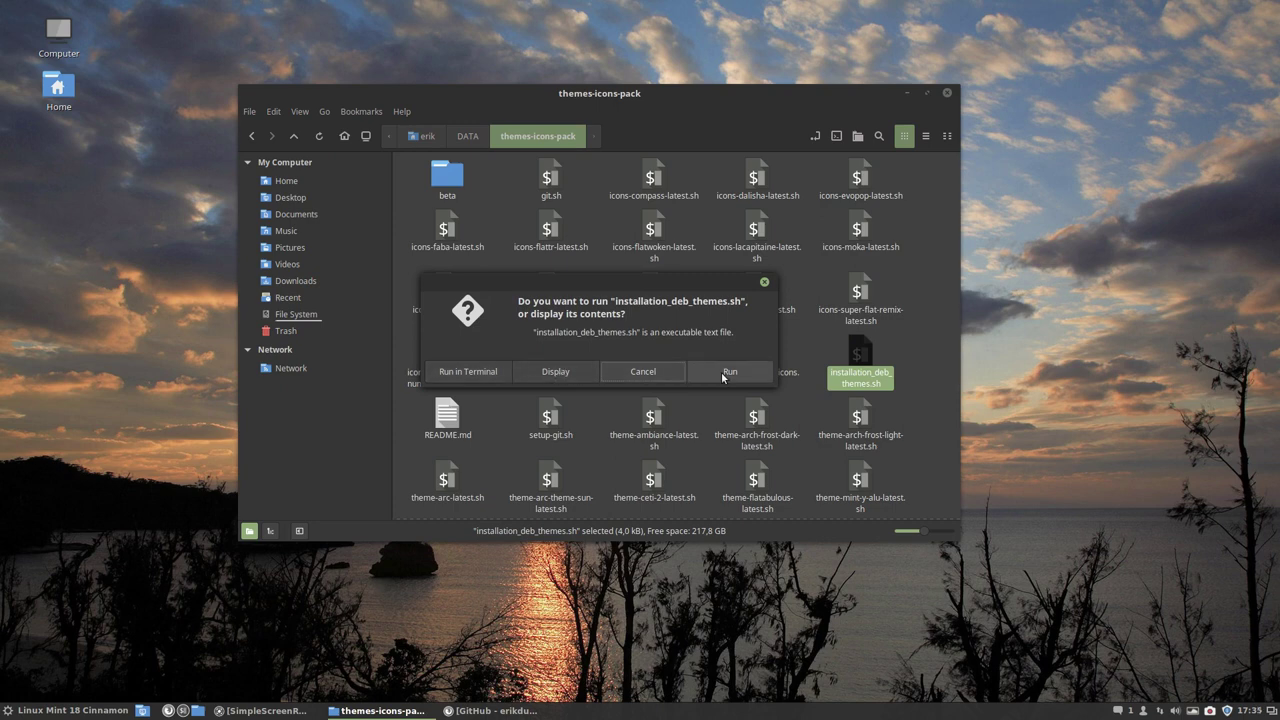
pyautogui.click(474, 373)
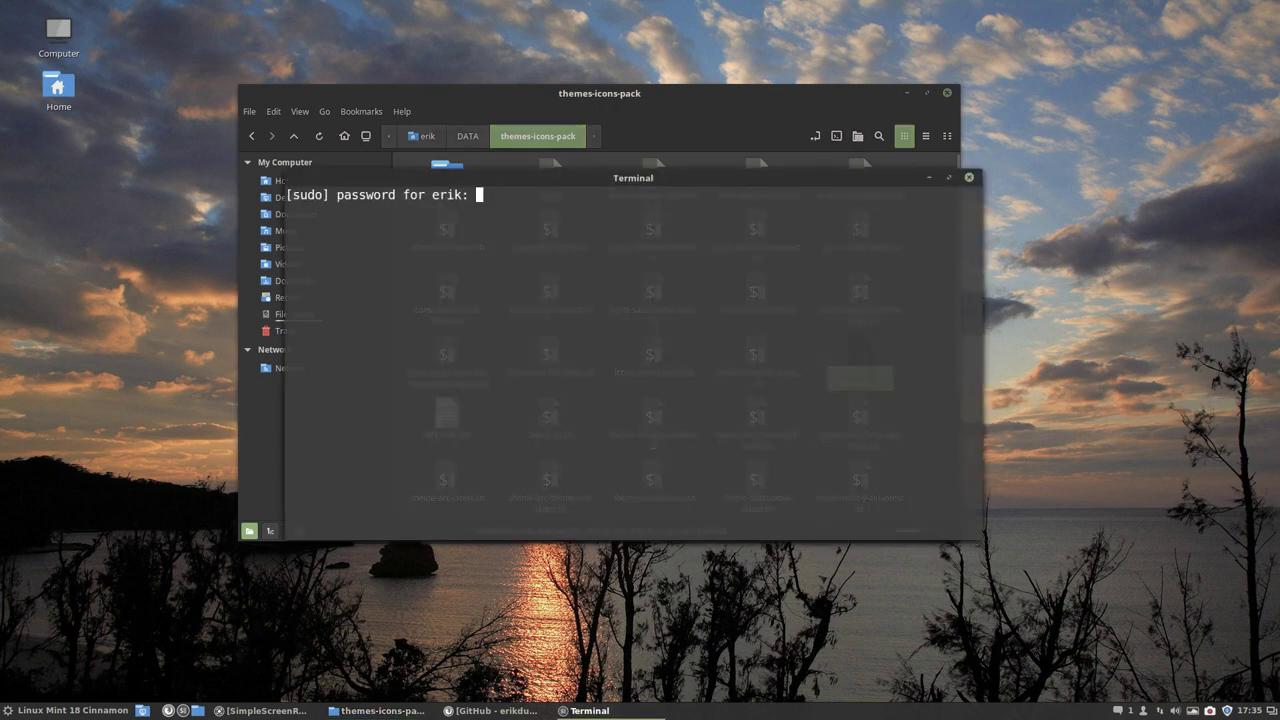
pyautogui.press('Return')
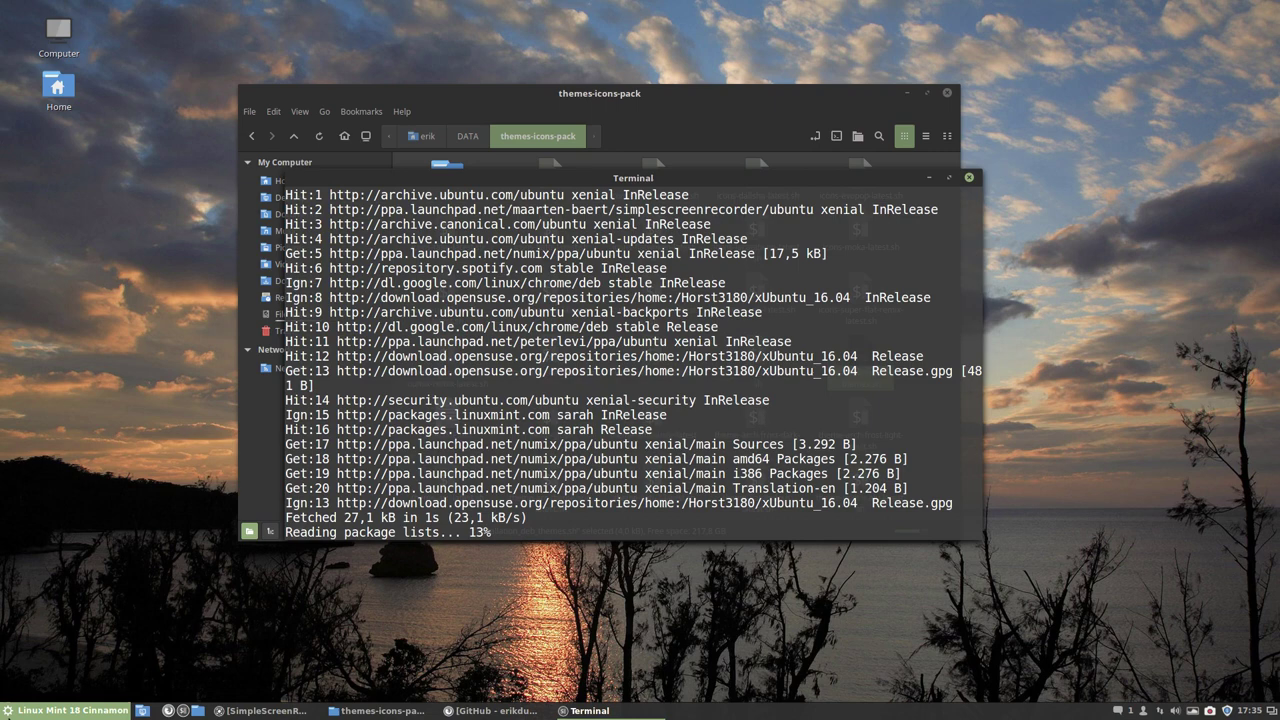
# Search the application menu for "lx", clear the search, and close the menu.
pyautogui.press('super')
pyautogui.write('lo')
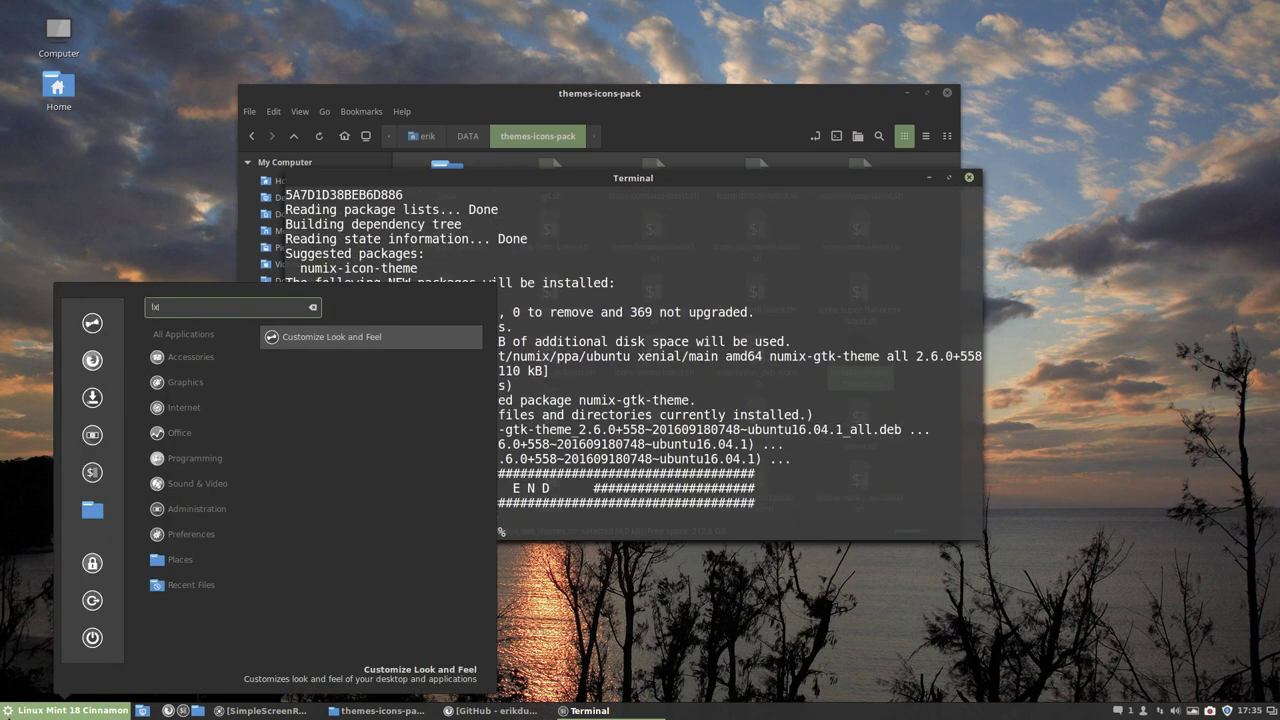
pyautogui.press('BackSpace')
pyautogui.press('BackSpace')
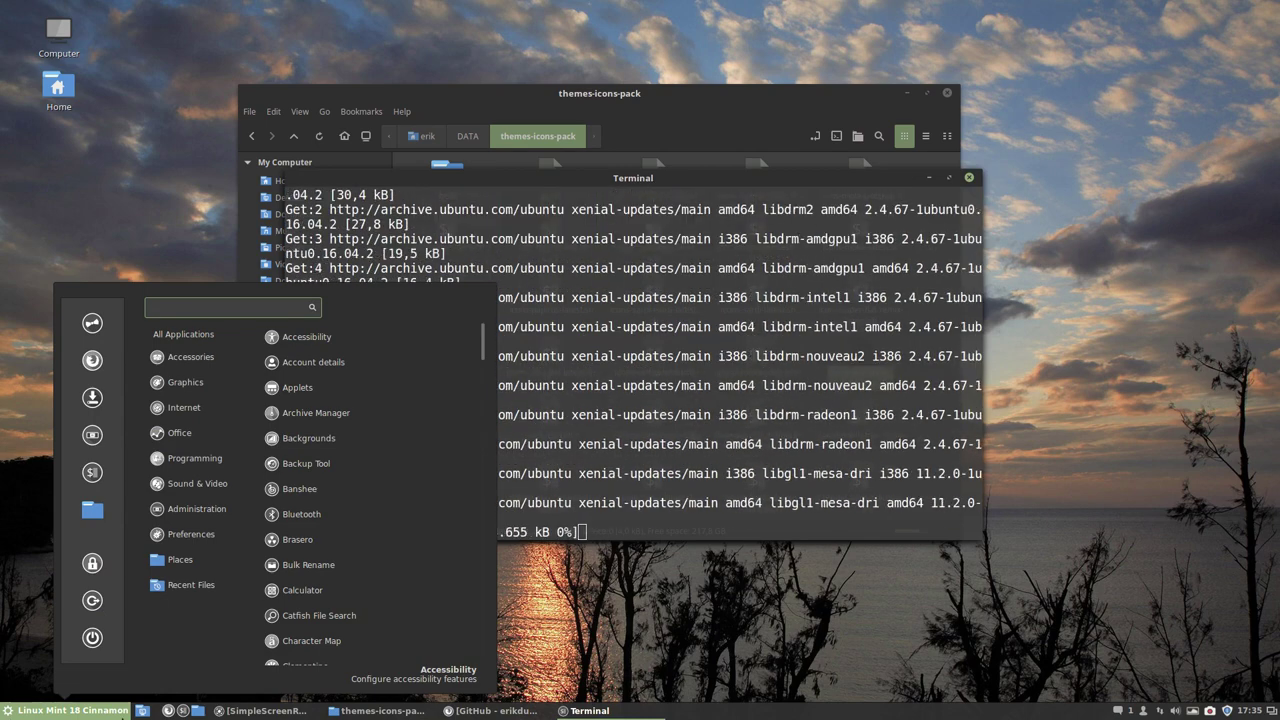
pyautogui.press('Escape')
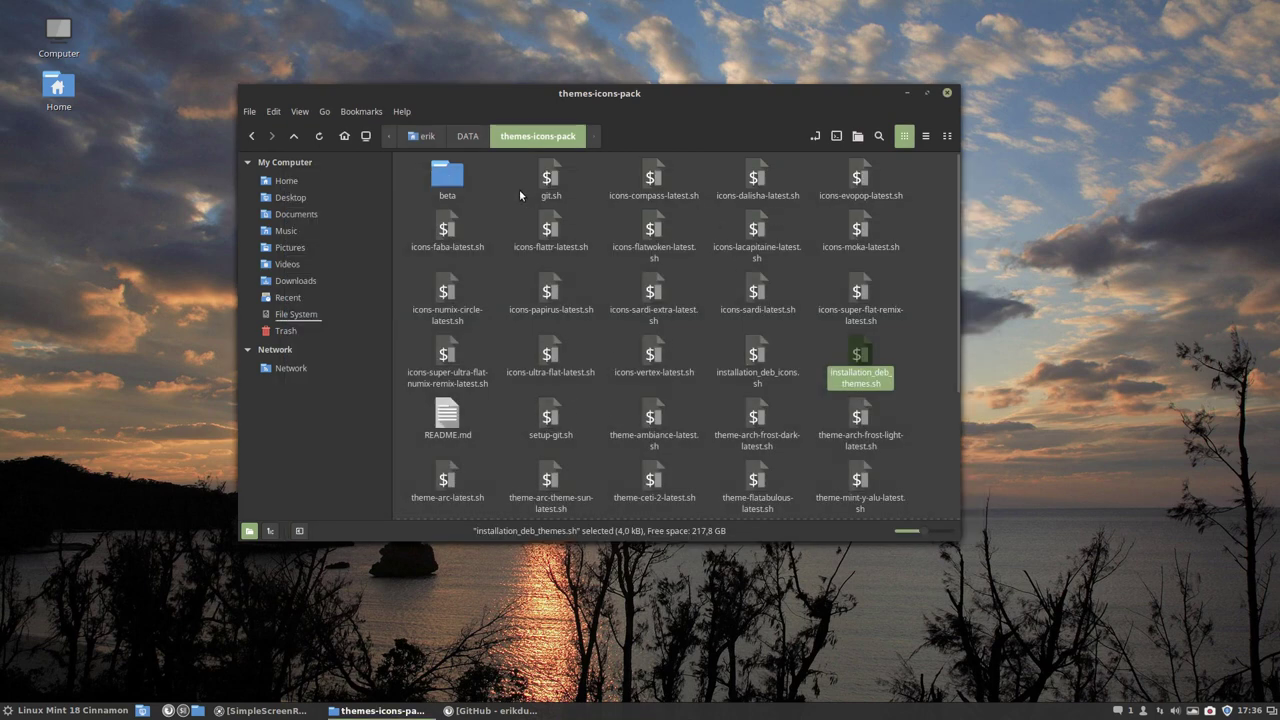
# Close the themes-icons-pack folder window, view the i3-on-Linux-Mint-18-Cinnamon repository in Firefox, and close the browser.
pyautogui.click(947, 92)
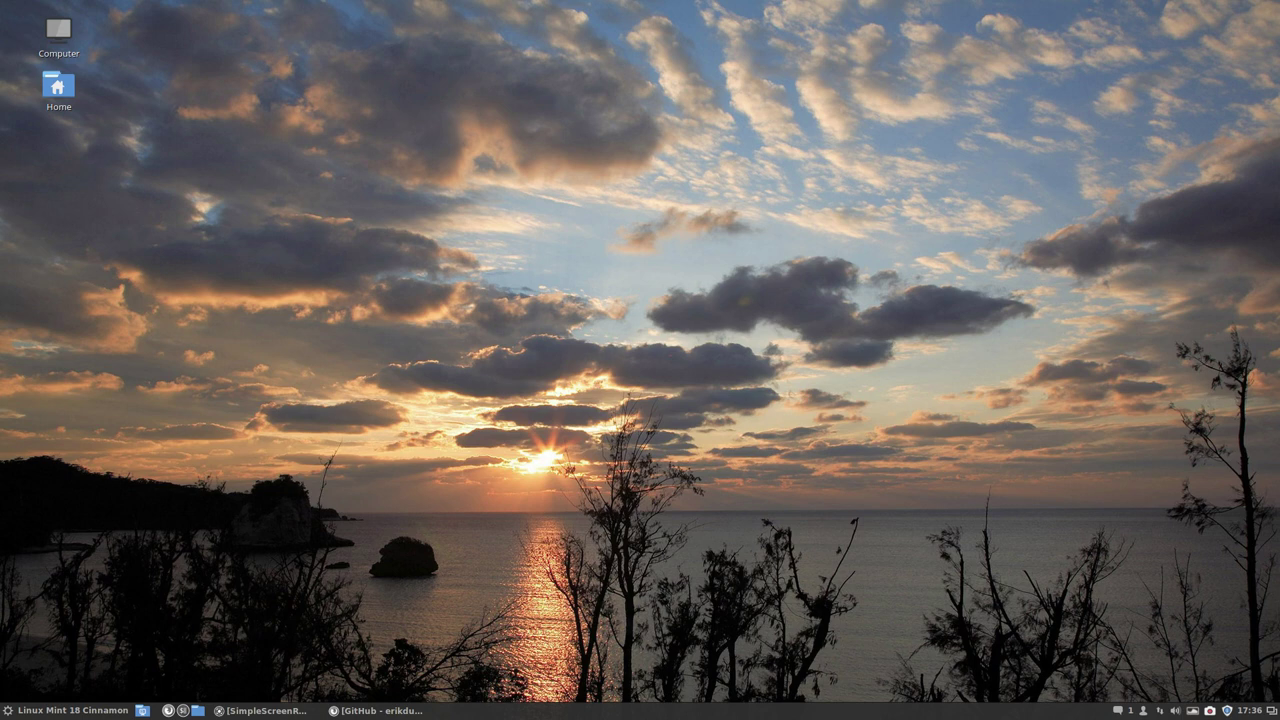
pyautogui.click(400, 710)
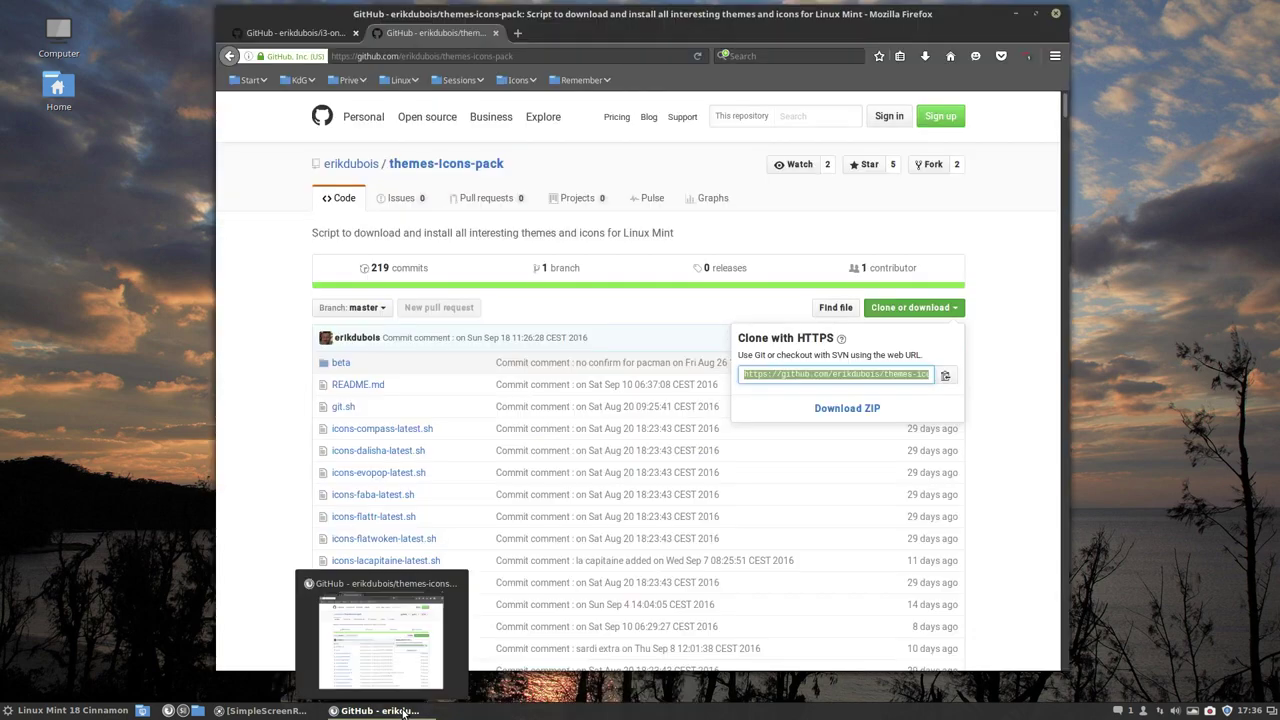
pyautogui.click(300, 33)
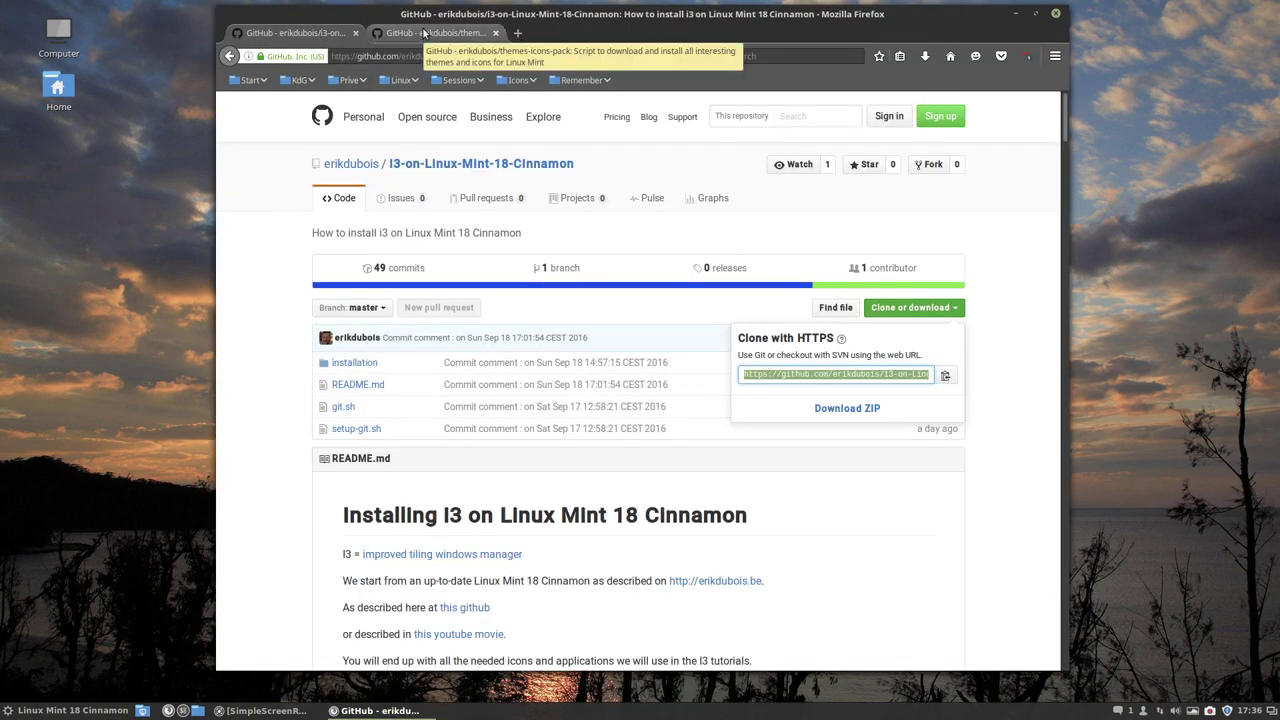
pyautogui.click(1055, 15)
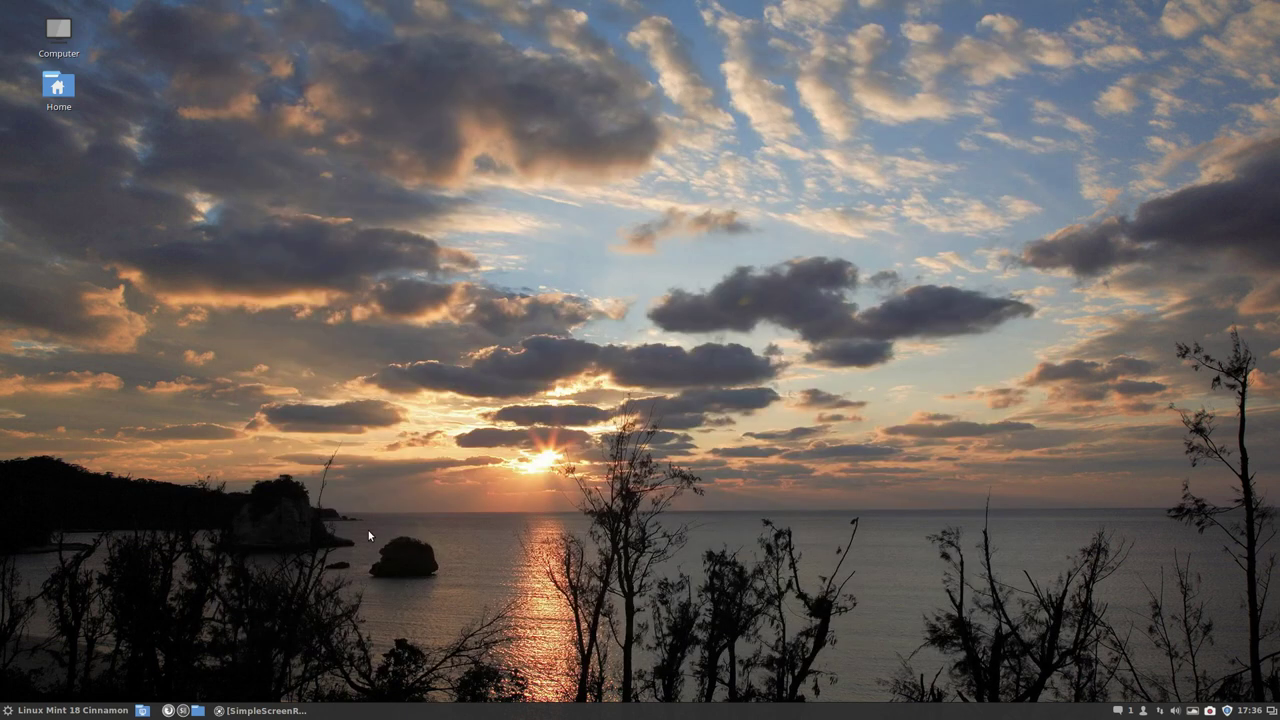
# Open the application menu to log out of the session.
pyautogui.click(62, 710)
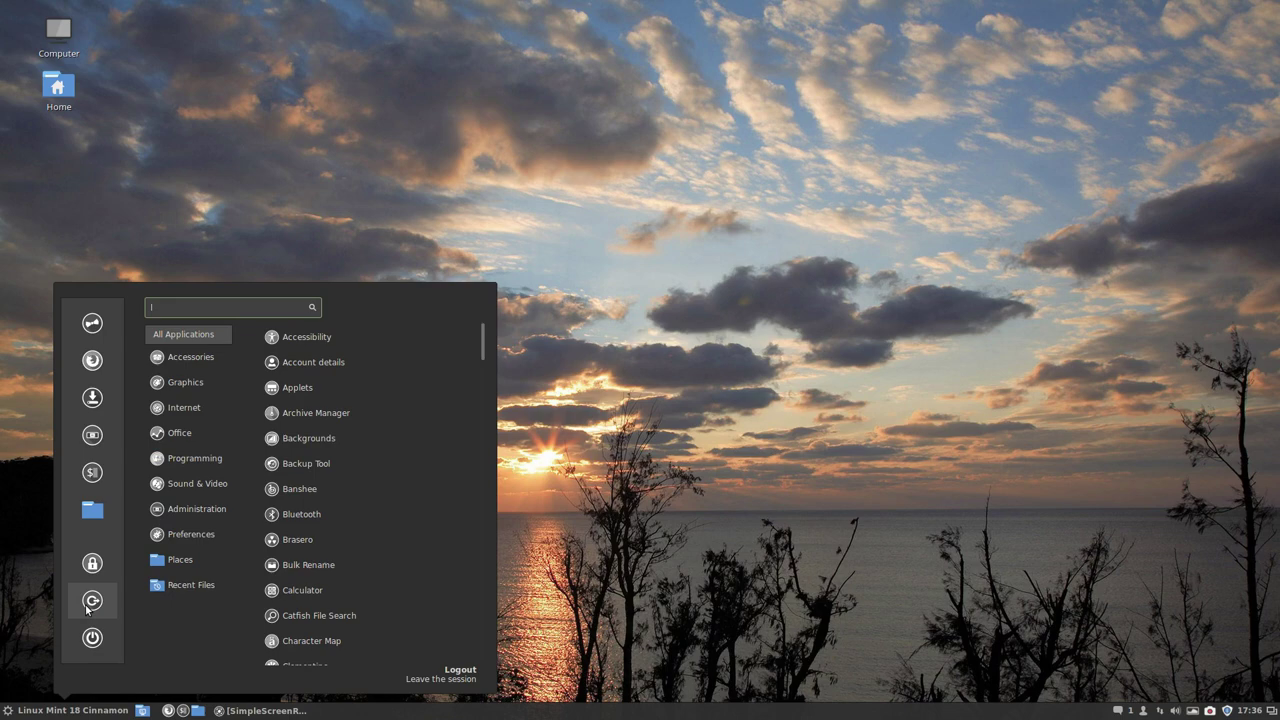